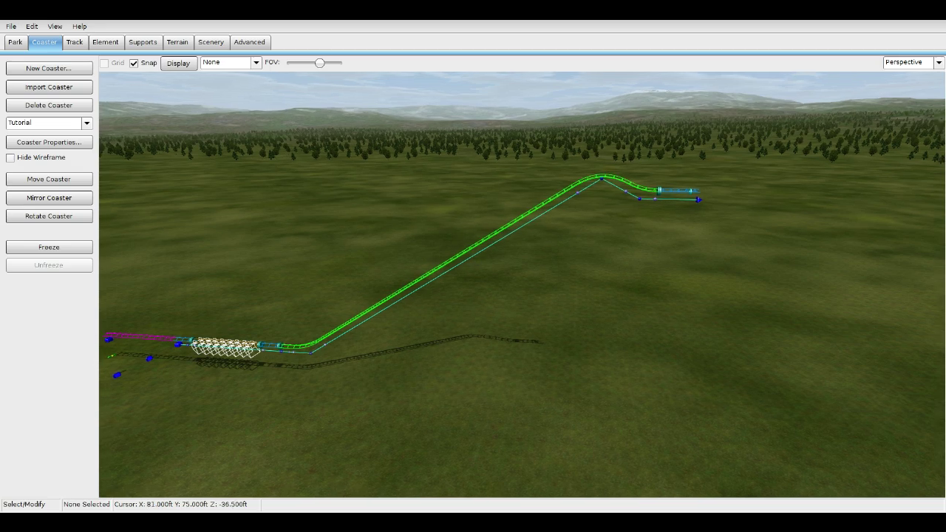
Step: Check the segment style settings of the lift section on the lift hill
right_click_drag(532, 251, 560, 227)
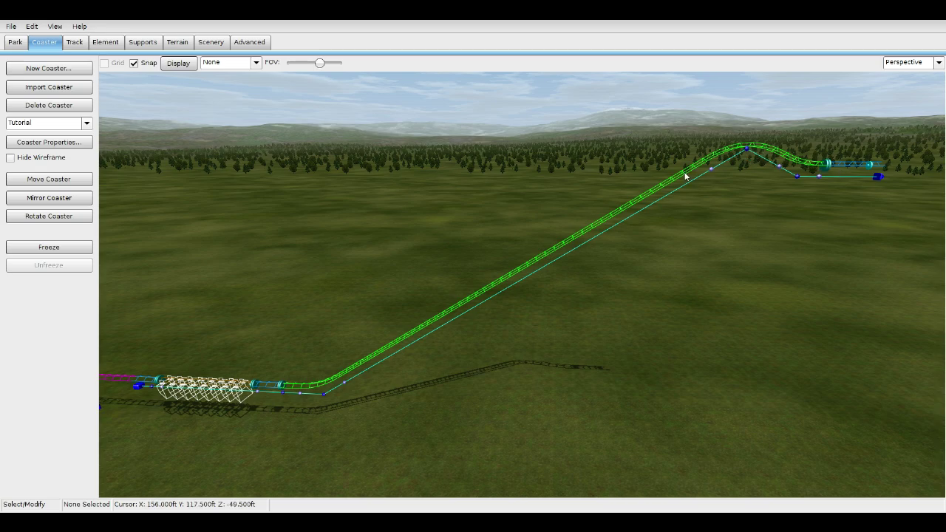
right_click_drag(724, 163, 689, 191)
right_click_drag(573, 329, 589, 298)
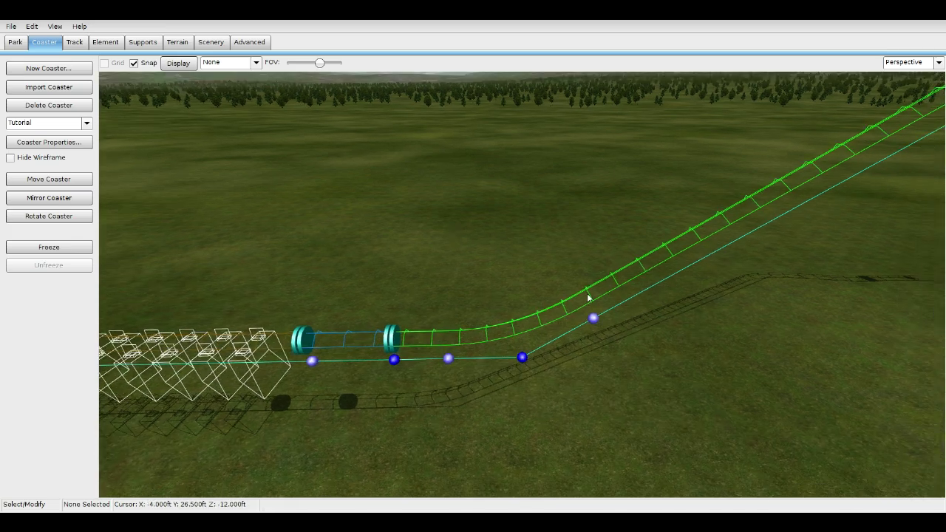
left_click(598, 299)
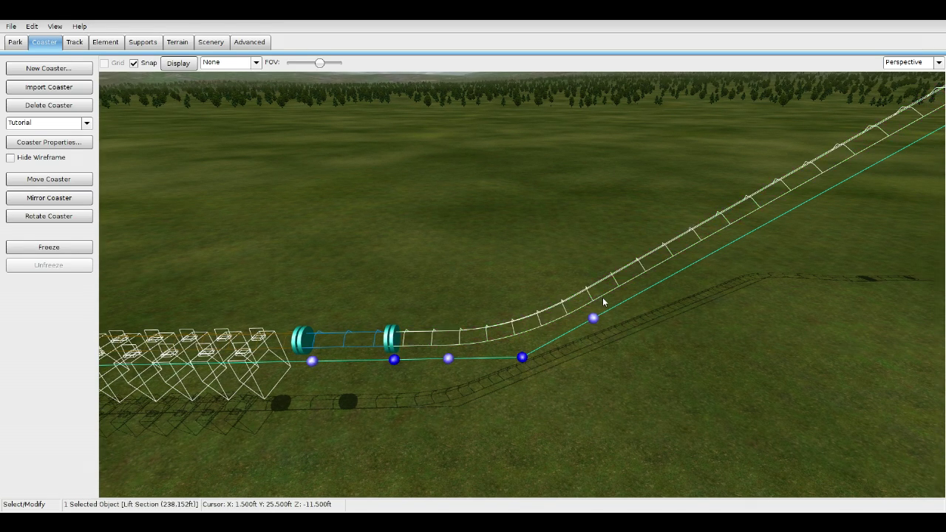
left_click(75, 43)
left_click(80, 181)
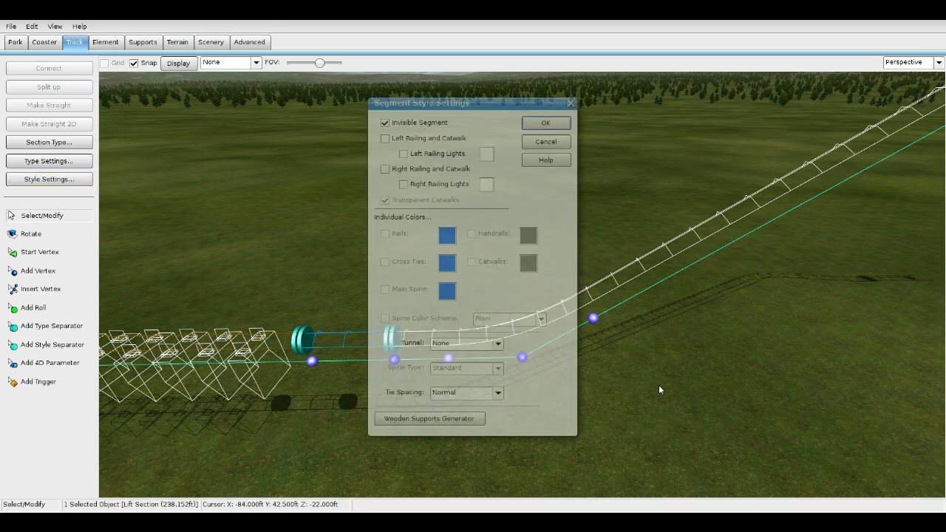
left_click(545, 122)
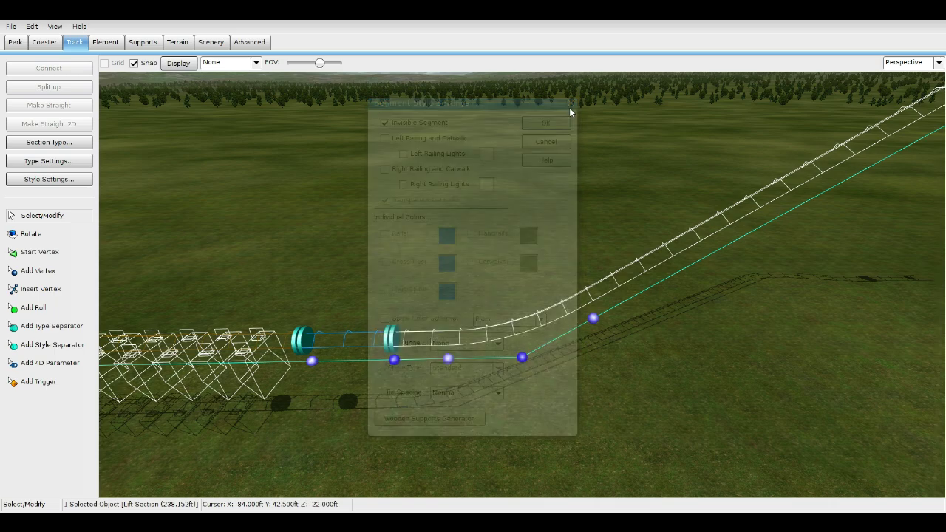
Step: Check the section type and segment style settings of the short track section just before the lift
left_click(404, 360)
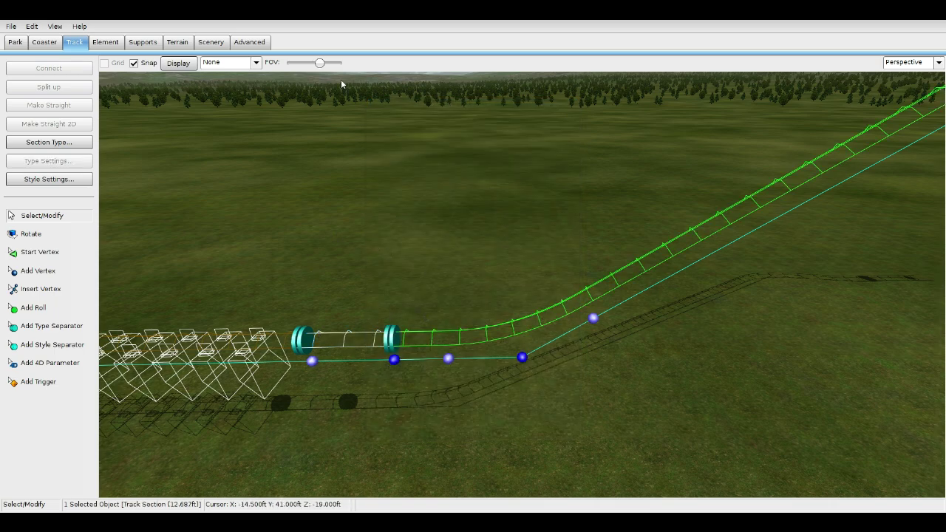
left_click(88, 142)
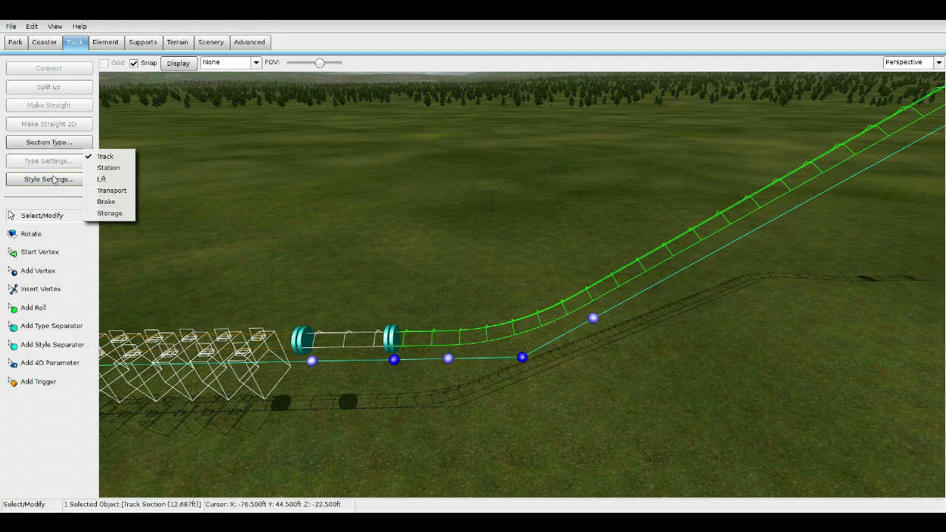
left_click(49, 178)
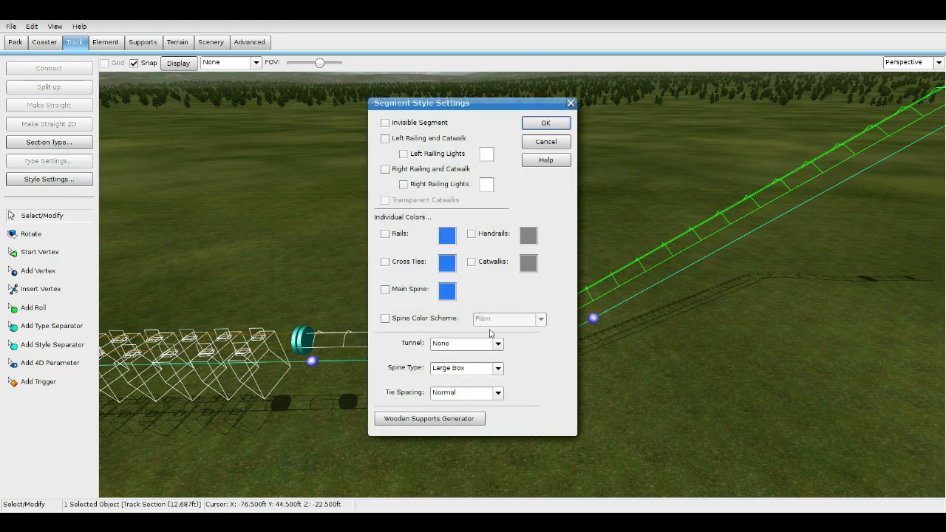
left_click(560, 123)
Step: Select all vertices and track of the lift hill, from its base to the last vertex beyond the crest
scroll(549, 283, "down", 4)
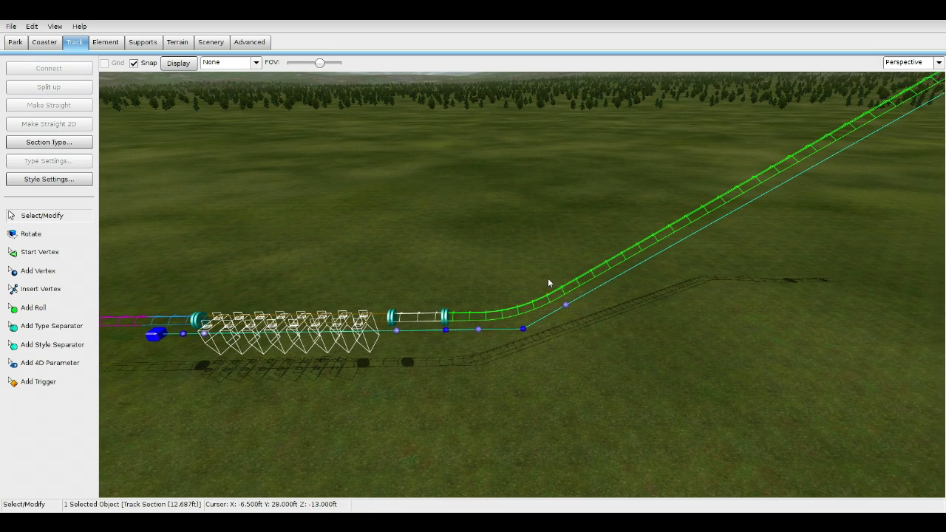
left_click(463, 235)
left_click_drag(424, 274, 654, 385)
right_click_drag(654, 385, 820, 248)
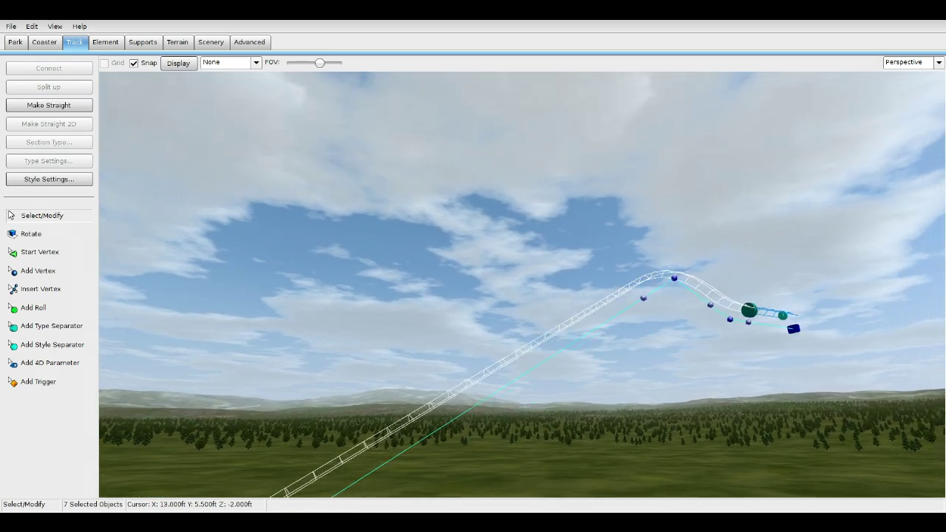
key("w")
key("d")
left_click_drag(173, 204, 517, 399)
right_click_drag(518, 399, 539, 362)
key("d")
key("w")
left_click(549, 345, "shift")
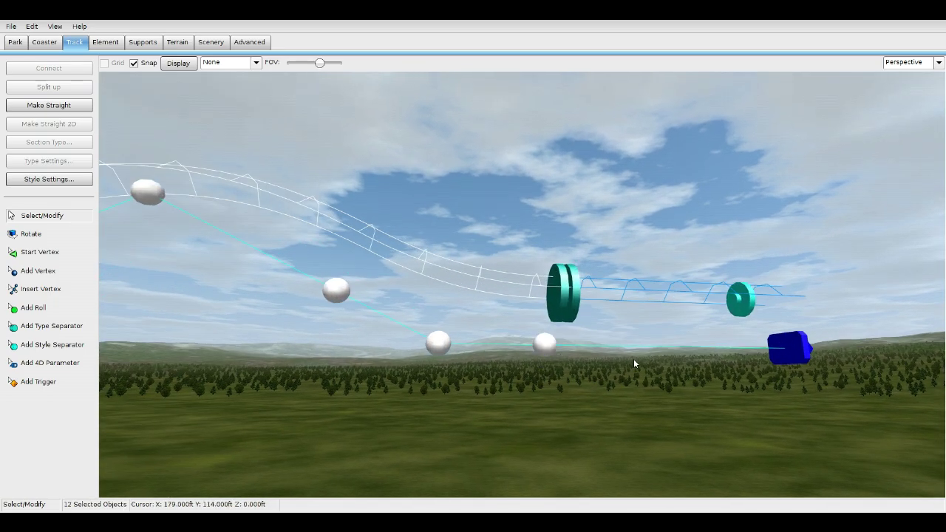
right_click_drag(377, 272, 384, 312)
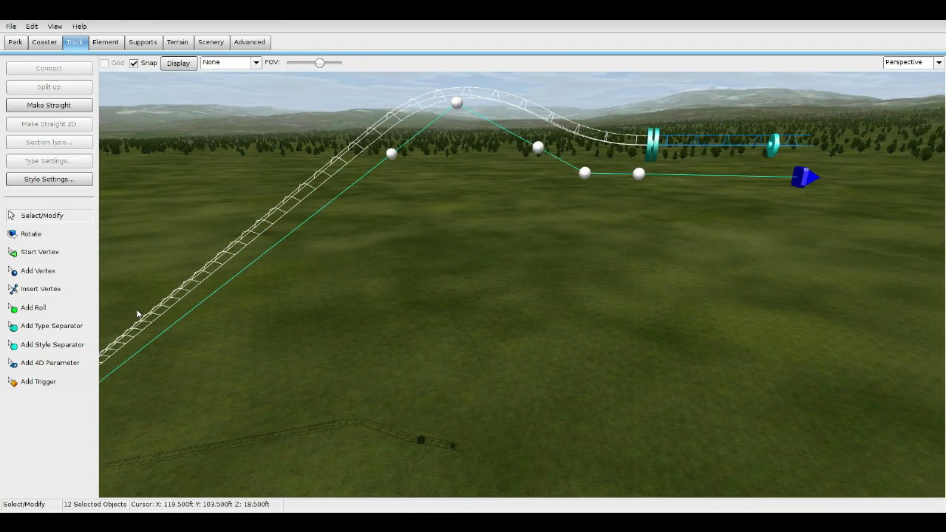
scroll(260, 99, "down", 3)
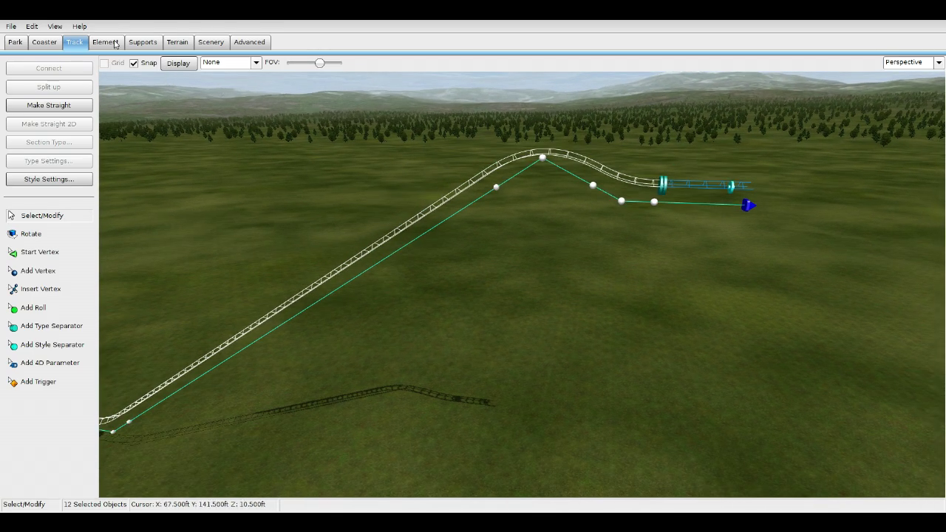
Step: Save the selected lift hill as a track element with the description "Lift" and the file name "lift"
left_click(114, 43)
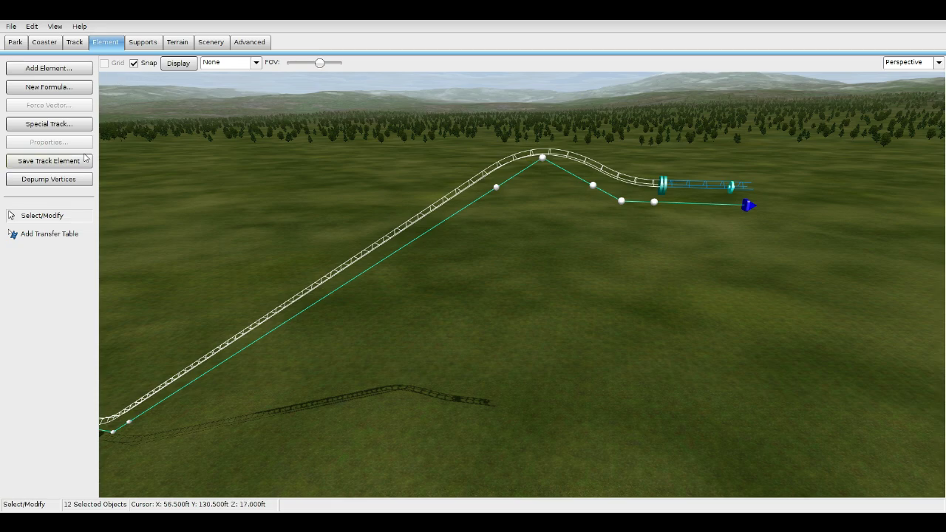
left_click(38, 163)
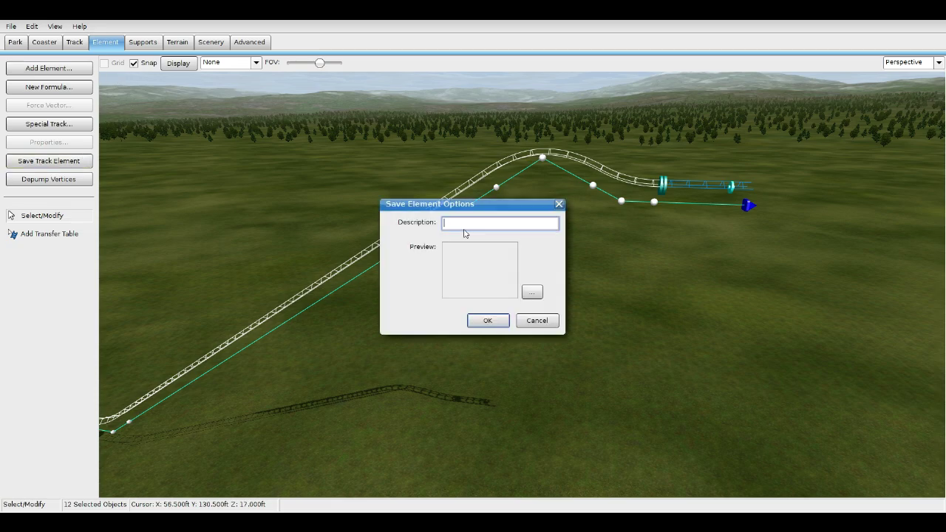
type("Lift")
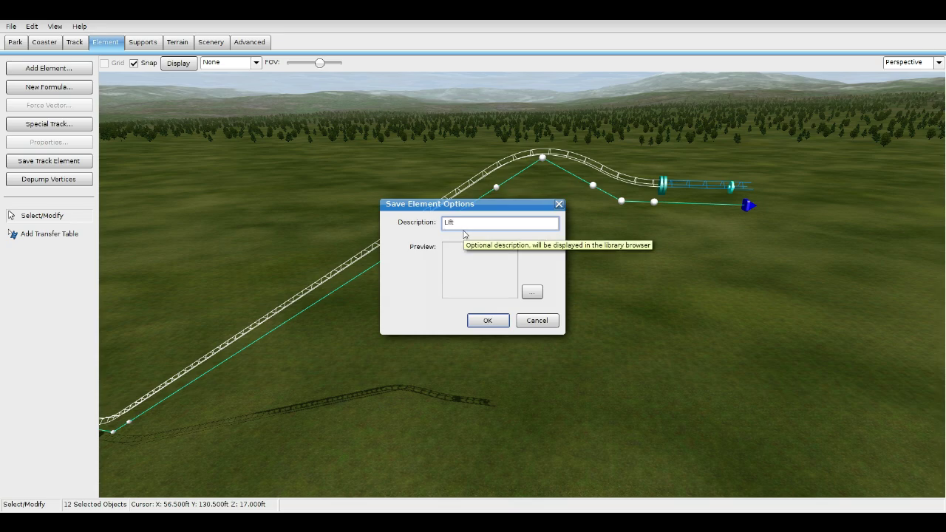
key("Return")
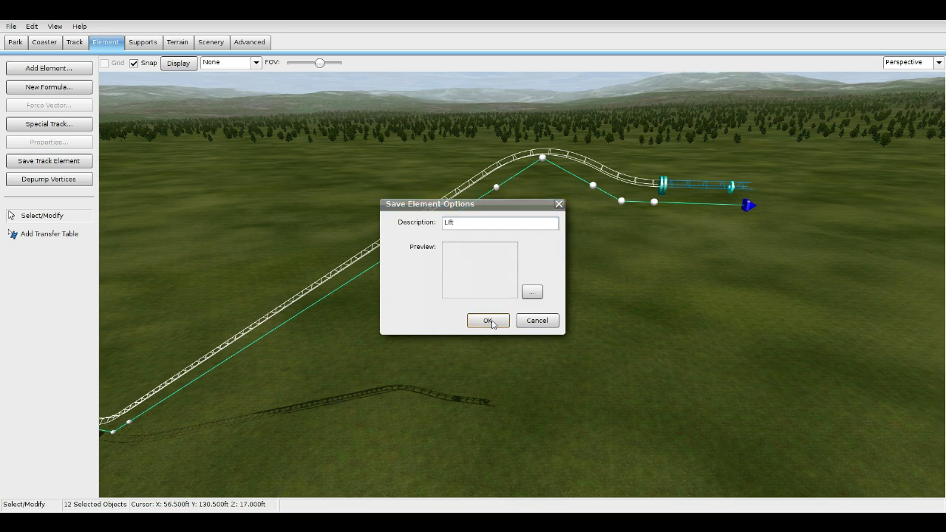
type("l")
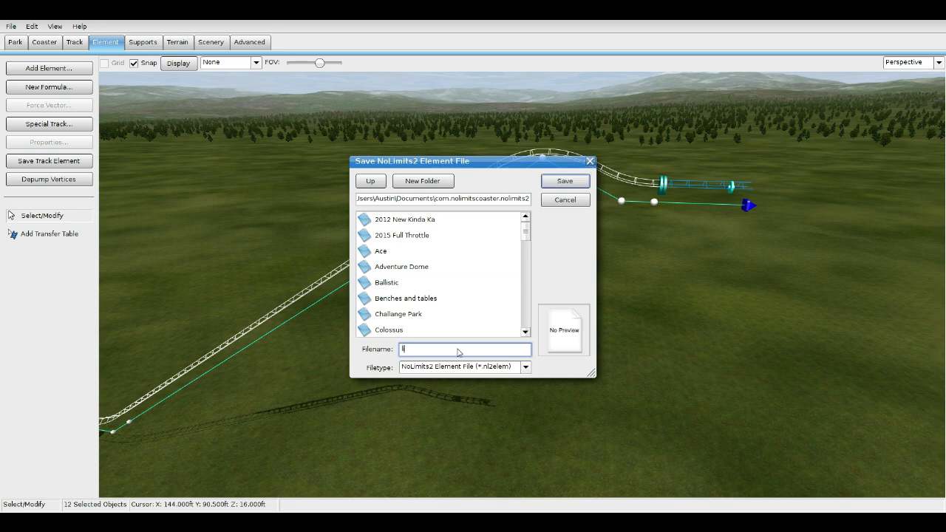
type("ift")
left_click(586, 184)
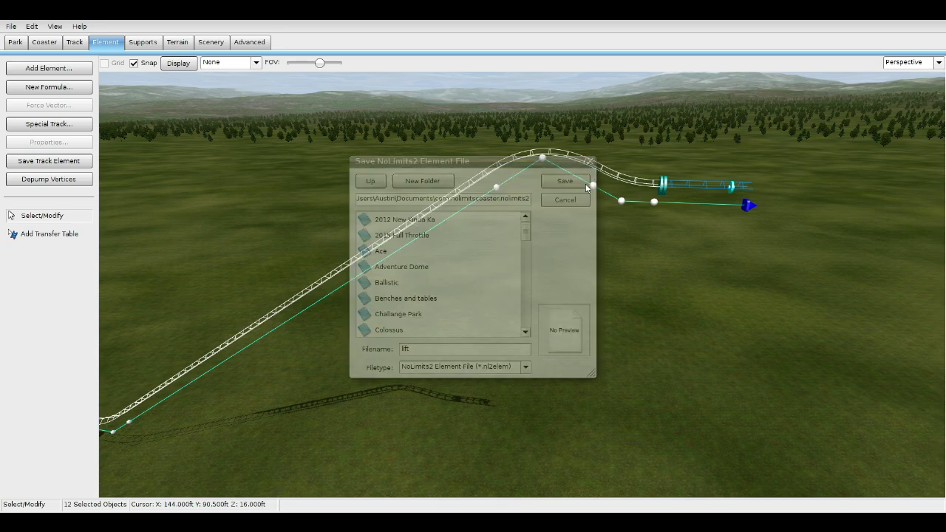
Step: Add the saved "lift" element file to the coaster as a separate piece of track
scroll(574, 207, "down", 5)
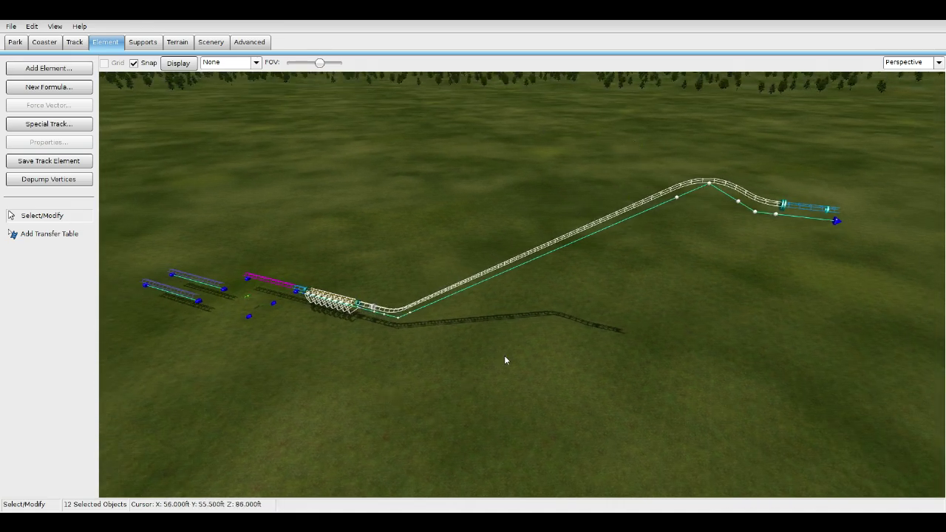
left_click(74, 70)
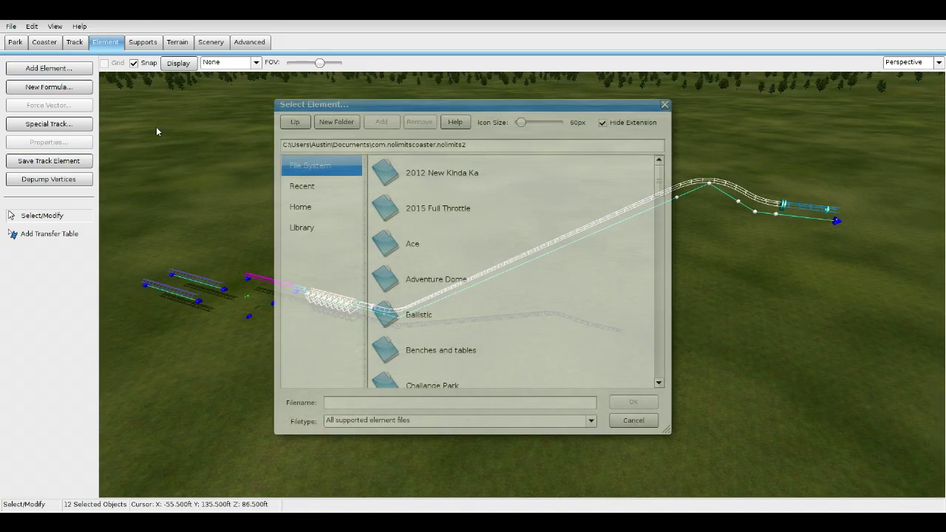
left_click(302, 229)
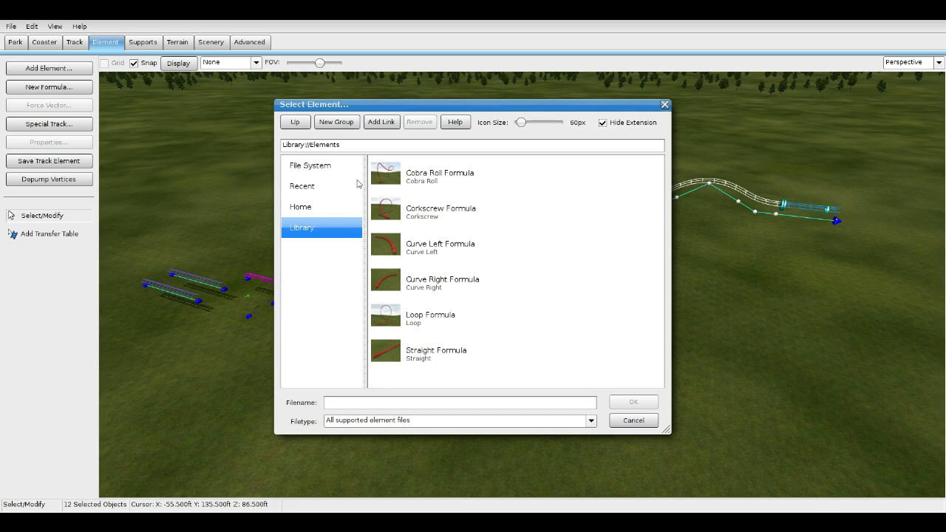
left_click(344, 166)
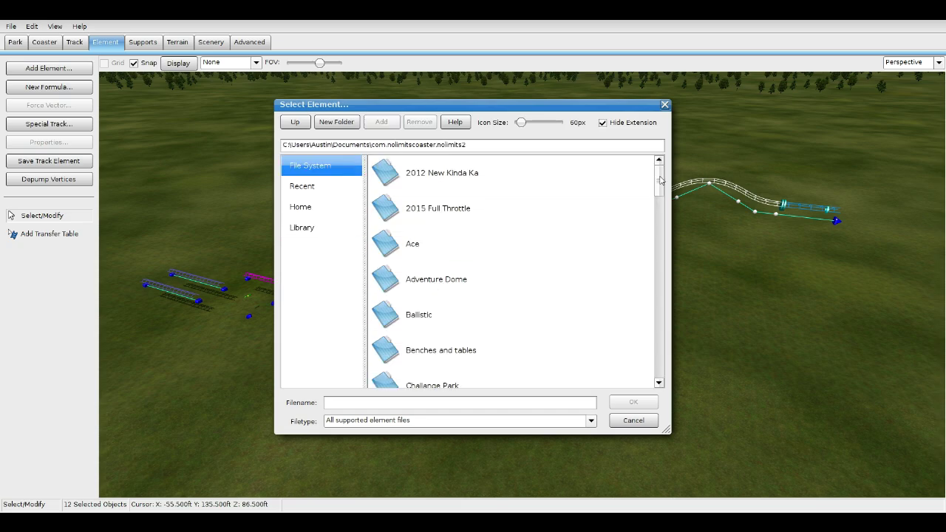
left_click_drag(661, 179, 686, 423)
left_click(585, 375)
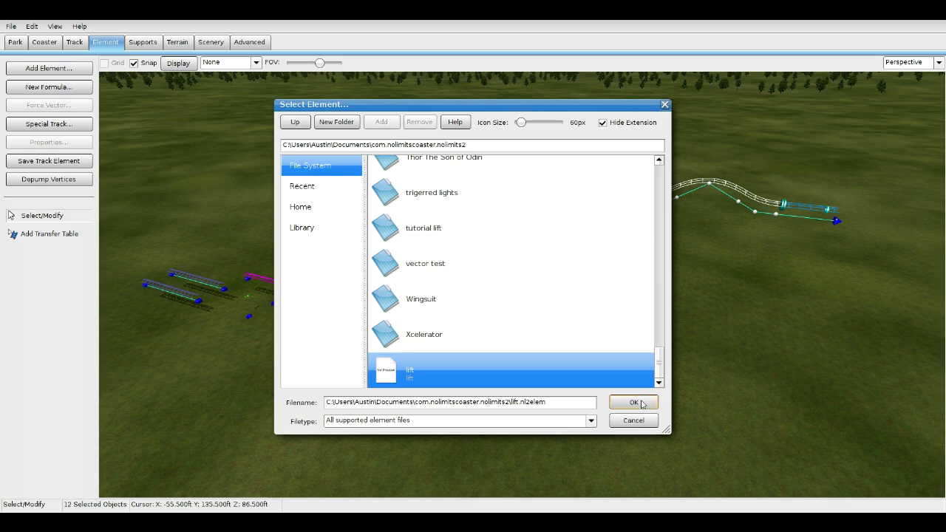
left_click(633, 403)
left_click(535, 246)
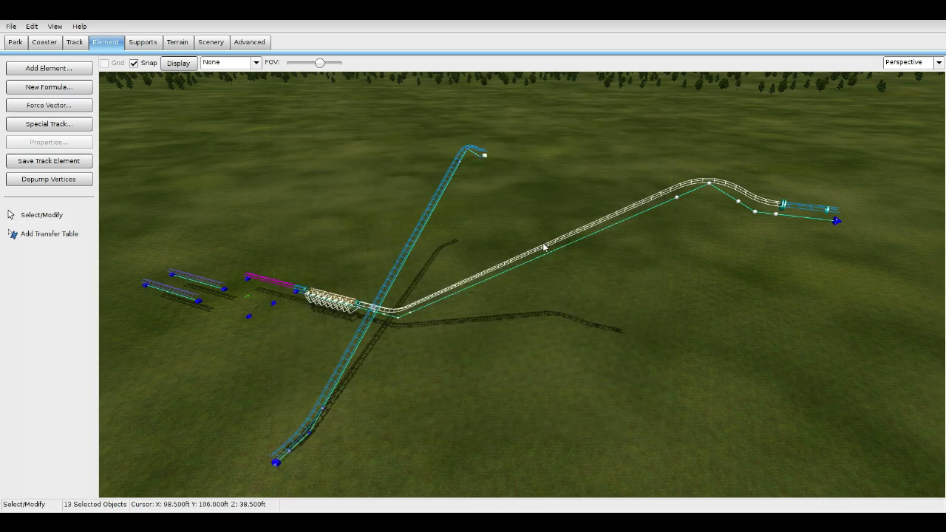
Step: In the top view, rotate only the inserted lift element 90° clockwise so it runs parallel to the original lift hill
left_click_drag(422, 131, 566, 182)
right_click_drag(447, 435, 447, 435)
left_click(903, 64)
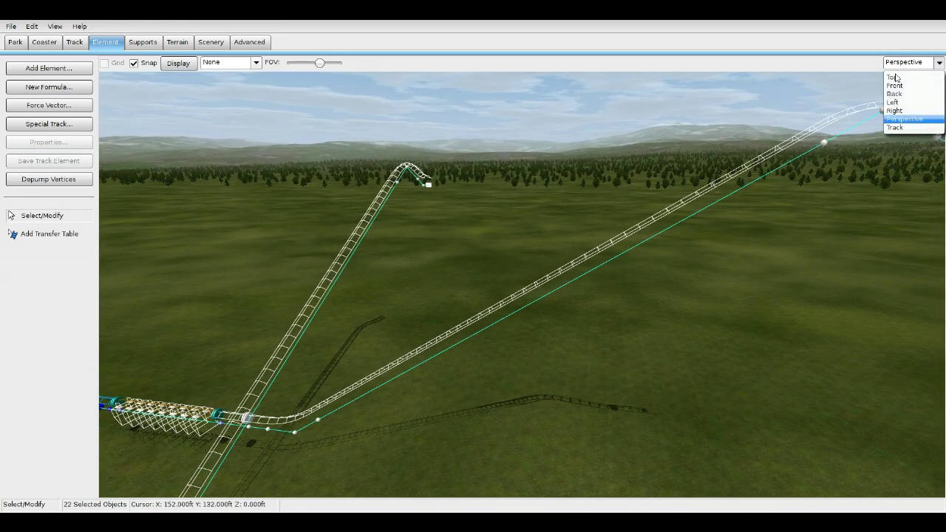
left_click(903, 77)
scroll(527, 243, "down", 9)
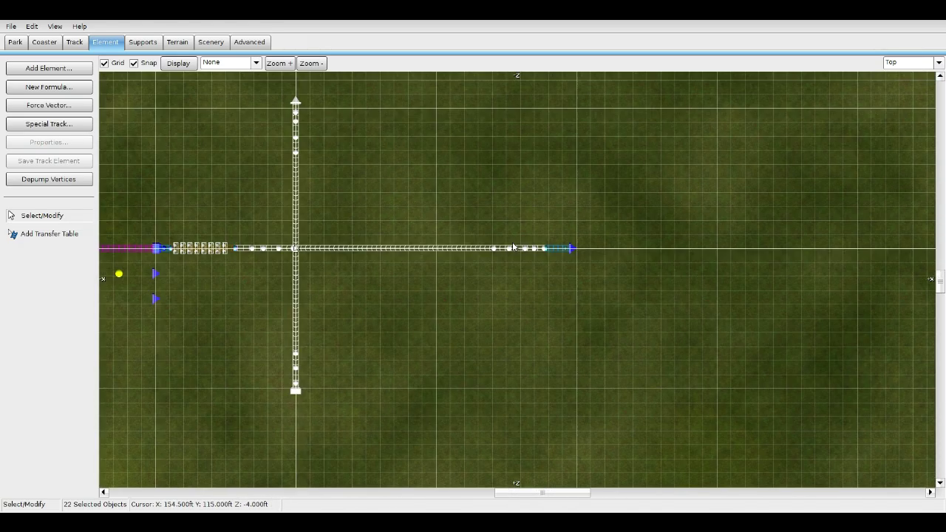
right_click_drag(476, 266, 527, 279)
scroll(493, 198, "up", 5)
left_click(493, 198)
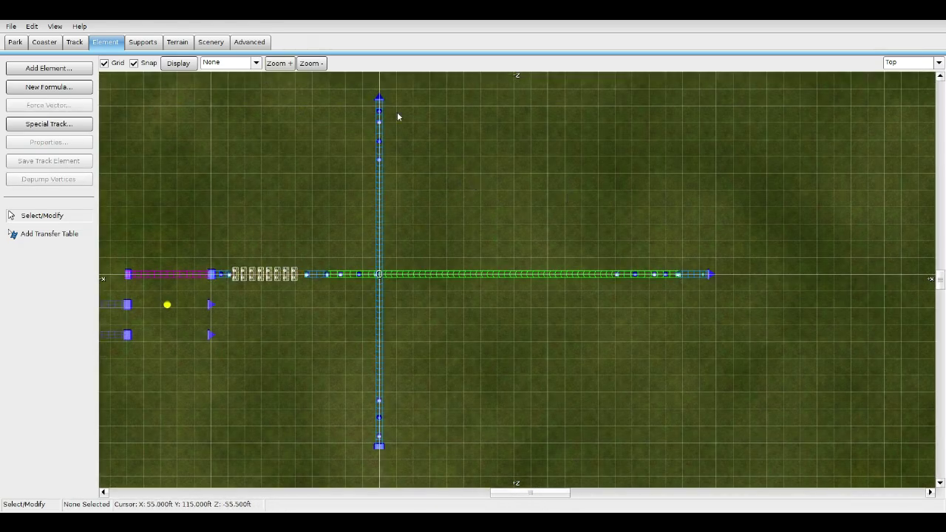
left_click_drag(346, 81, 527, 232)
key("r")
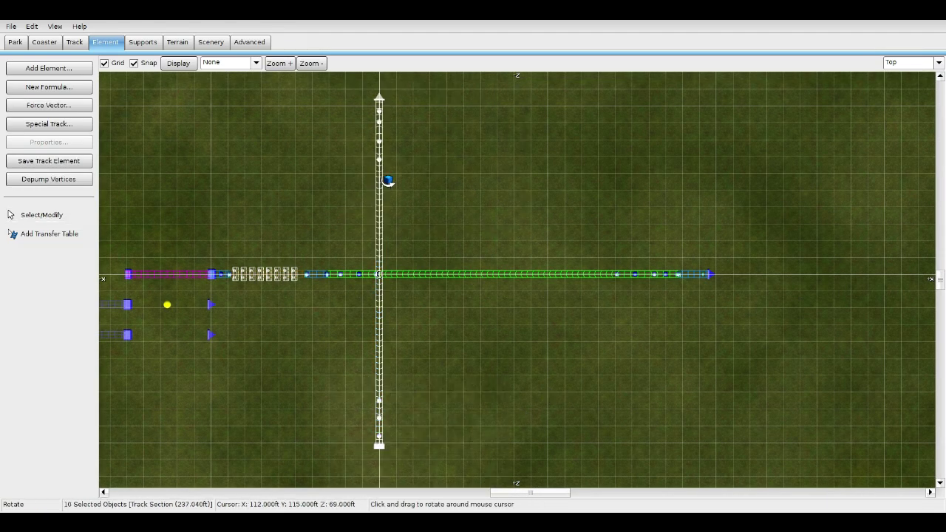
left_click_drag(447, 174, 699, 287)
key("s")
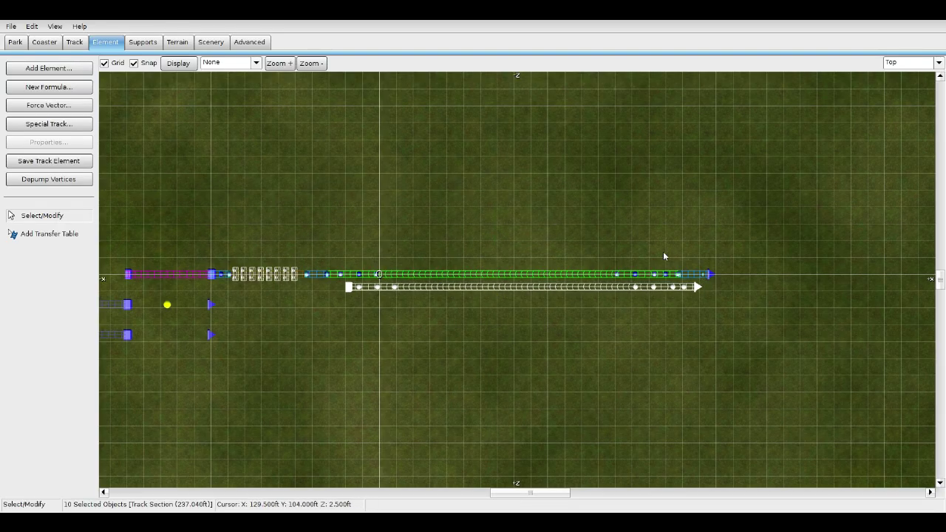
Step: Move the inserted element until its vertices line up lengthwise with the original lift's, offset about 5 ft to its side
right_click_drag(632, 242, 521, 277)
scroll(593, 323, "up", 5)
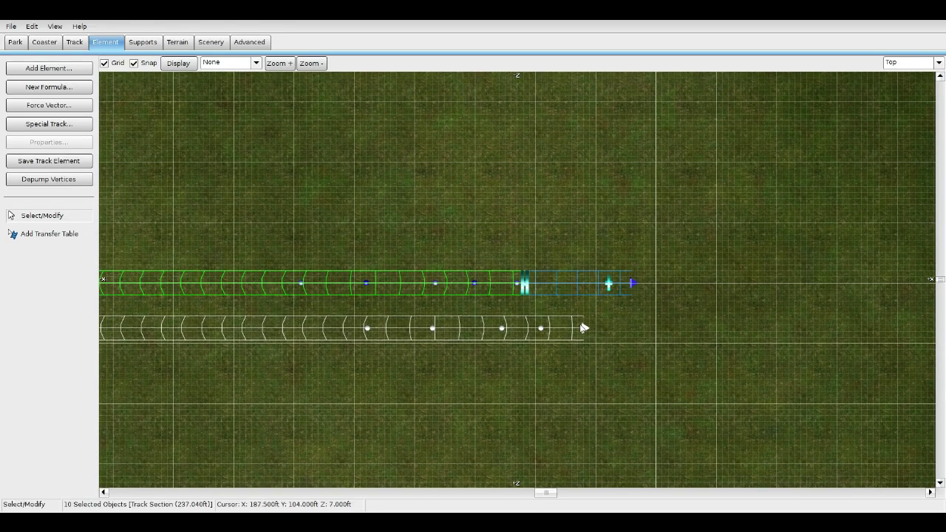
left_click_drag(584, 328, 525, 314)
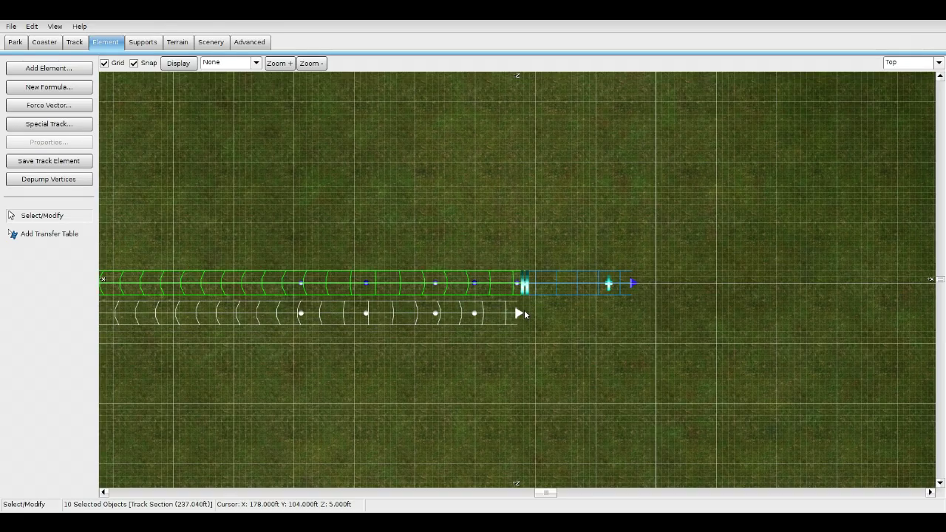
Step: In the front view, raise the inserted lift element until its vertices match the height of the original lift hill
left_click(907, 64)
left_click(898, 85)
scroll(640, 319, "down", 4)
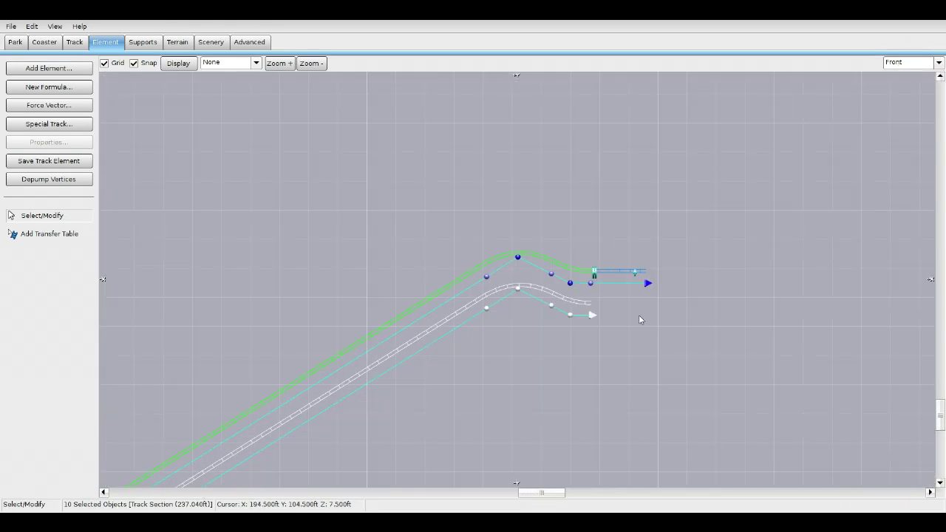
scroll(603, 331, "down", 3)
scroll(532, 311, "up", 5)
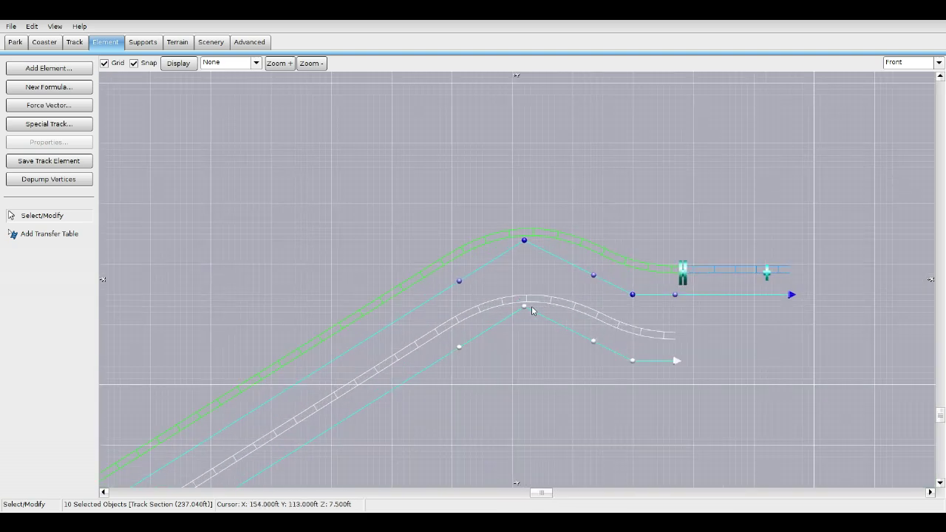
left_click_drag(532, 310, 529, 244)
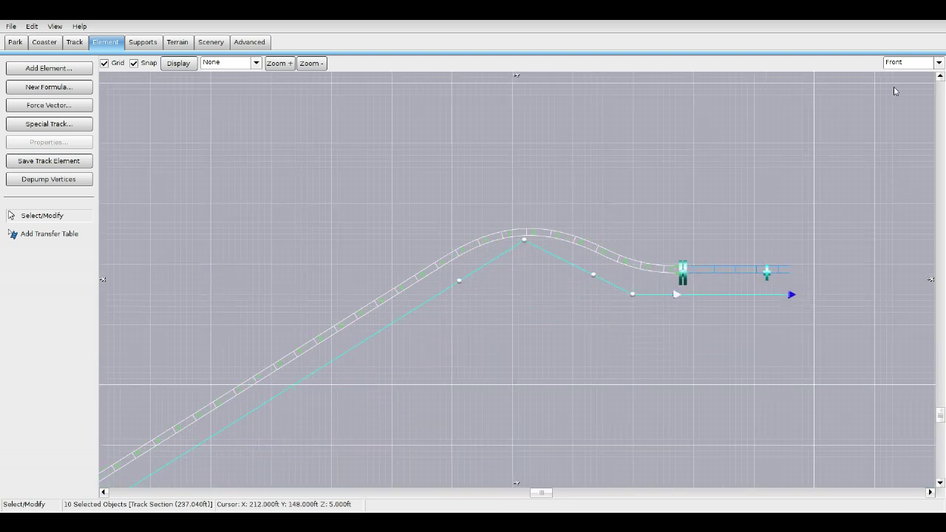
Step: Return to the perspective view, deselect the aligned lift copy, and freeze the coaster to render its track
left_click(909, 63)
left_click(898, 123)
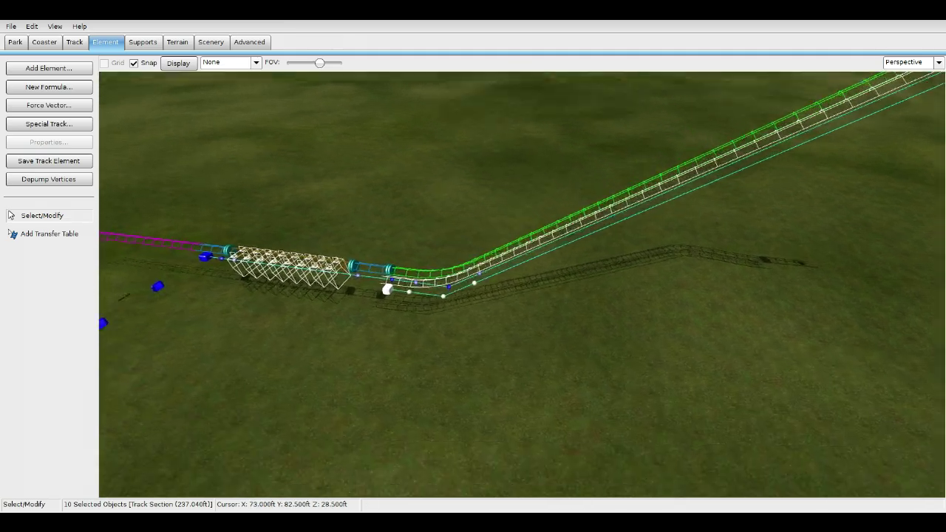
key("w")
right_click_drag(521, 285, 515, 307)
left_click(580, 223)
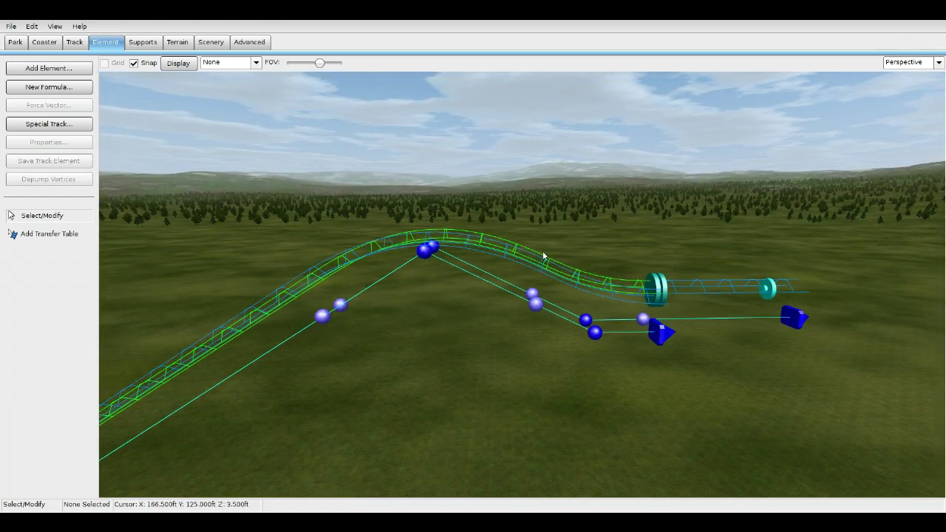
left_click(44, 42)
left_click(34, 246)
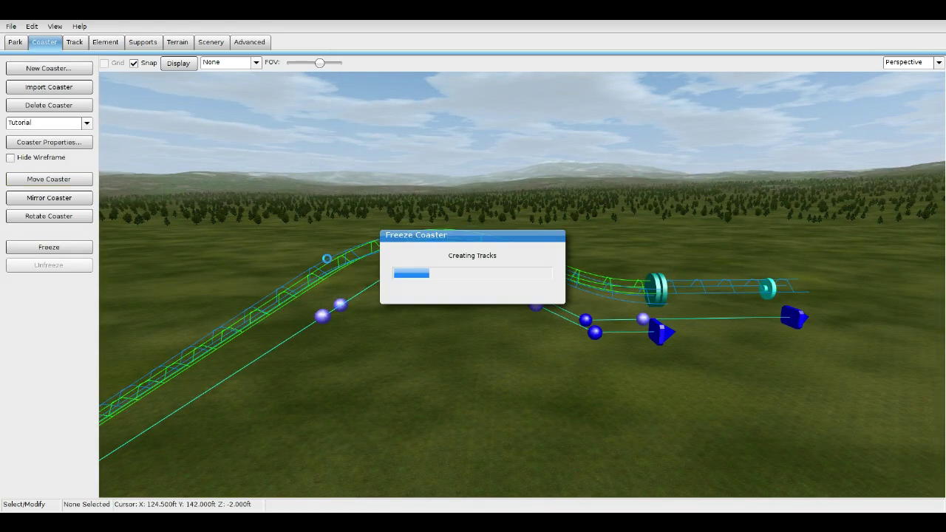
Step: Examine the rendered lift copy against the station track at its lower end, then unfreeze the coaster
key("w")
right_click_drag(307, 275, 530, 385)
key("w")
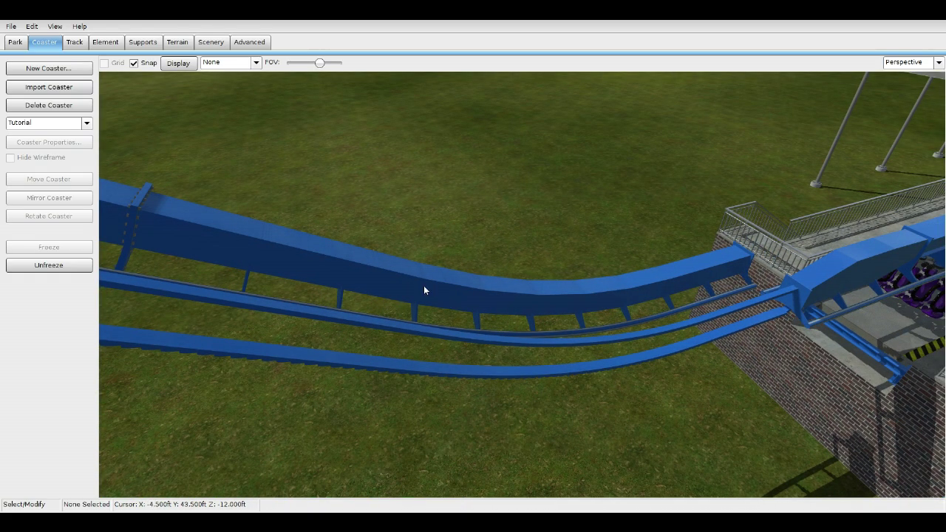
right_click_drag(530, 386, 365, 340)
key("w")
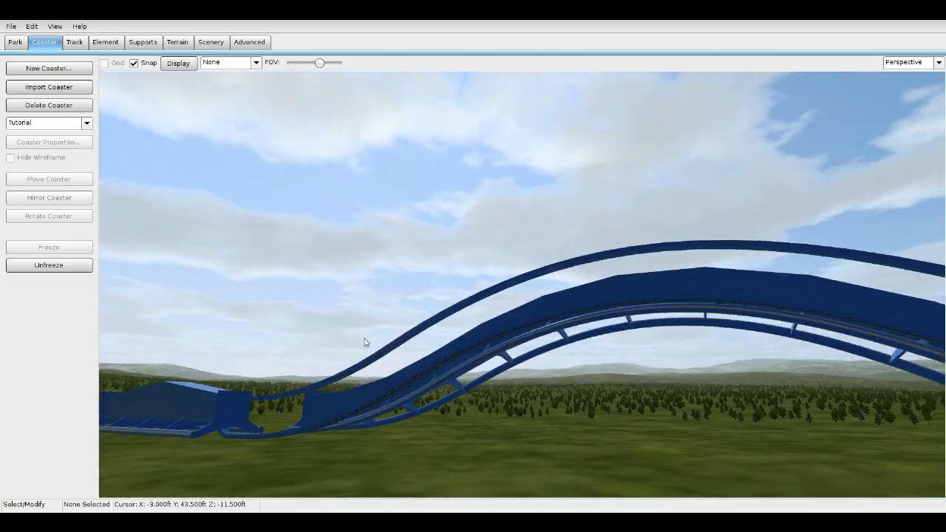
key("w")
right_click_drag(714, 343, 783, 473)
key("s")
left_click(37, 266)
Step: Set the spine type of the copied lift track section to Large Box and deselect it
right_click_drag(414, 296, 421, 326)
key("s")
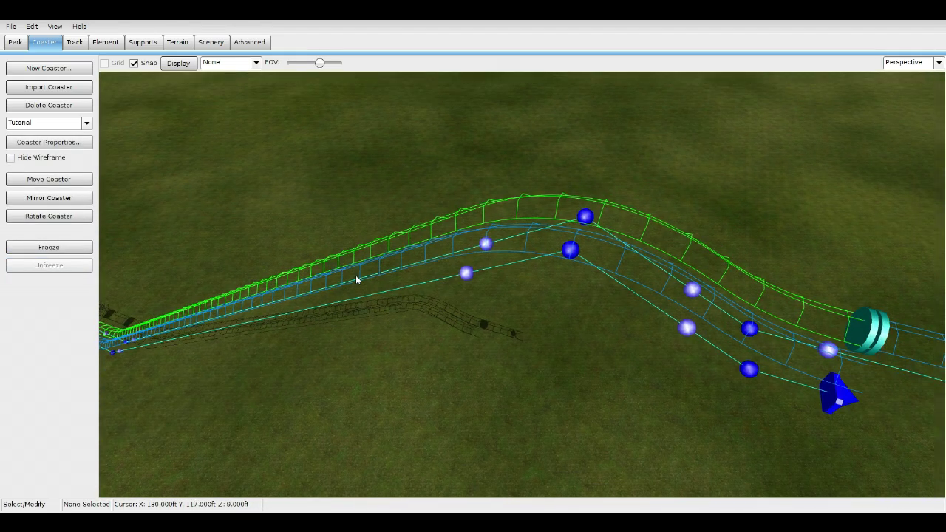
left_click(405, 276)
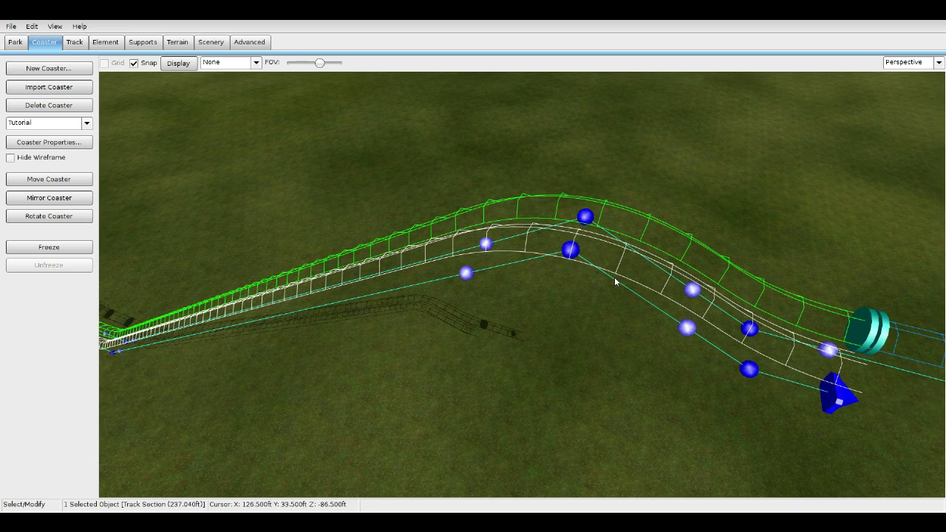
left_click(75, 43)
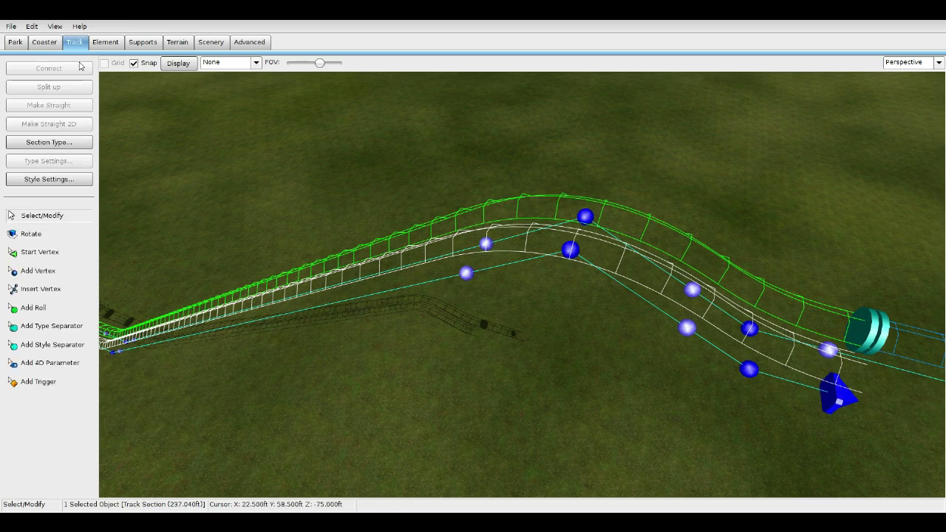
left_click(49, 179)
left_click(471, 368)
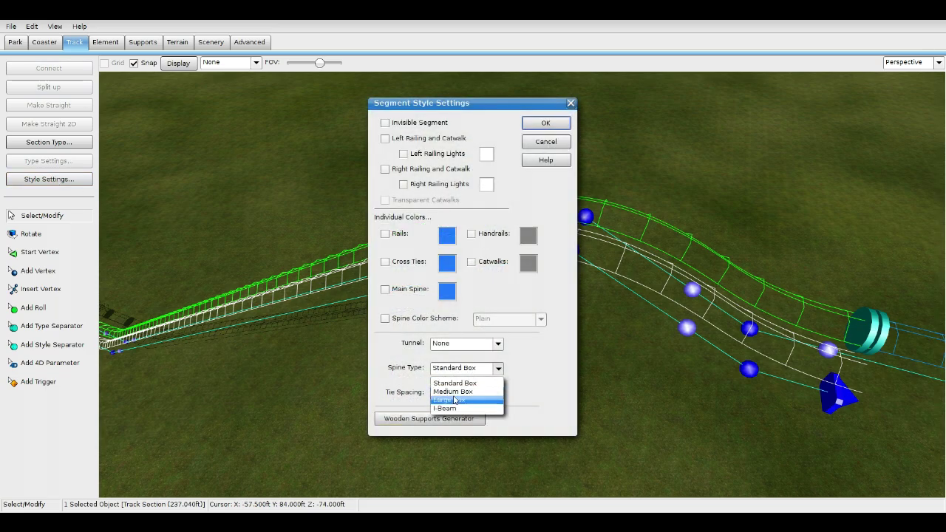
left_click(467, 400)
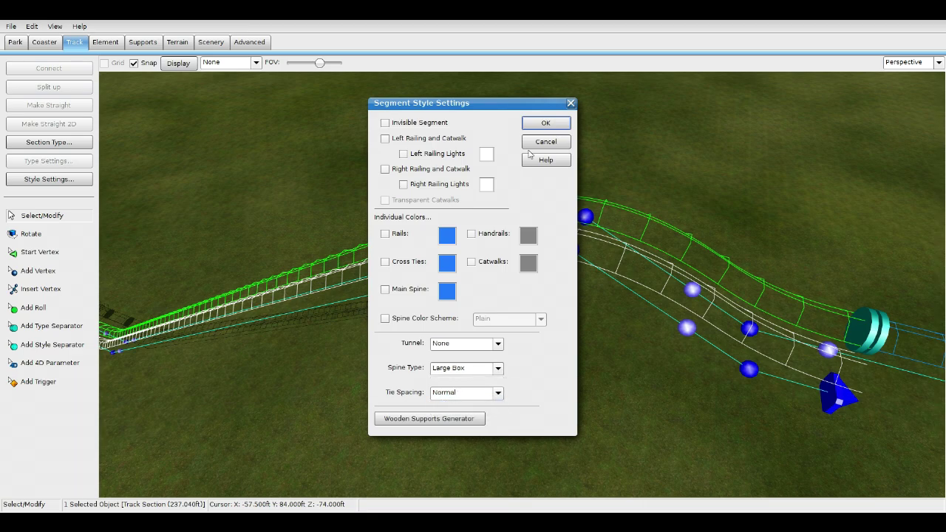
left_click(553, 127)
left_click(600, 141)
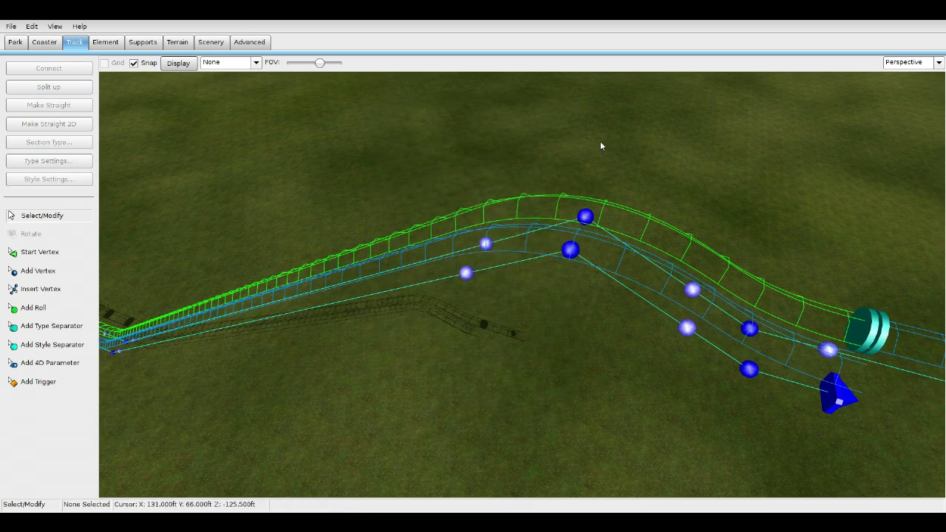
Step: Check the style settings of the short track section between the station and the original lift hill
right_click_drag(630, 165, 615, 190)
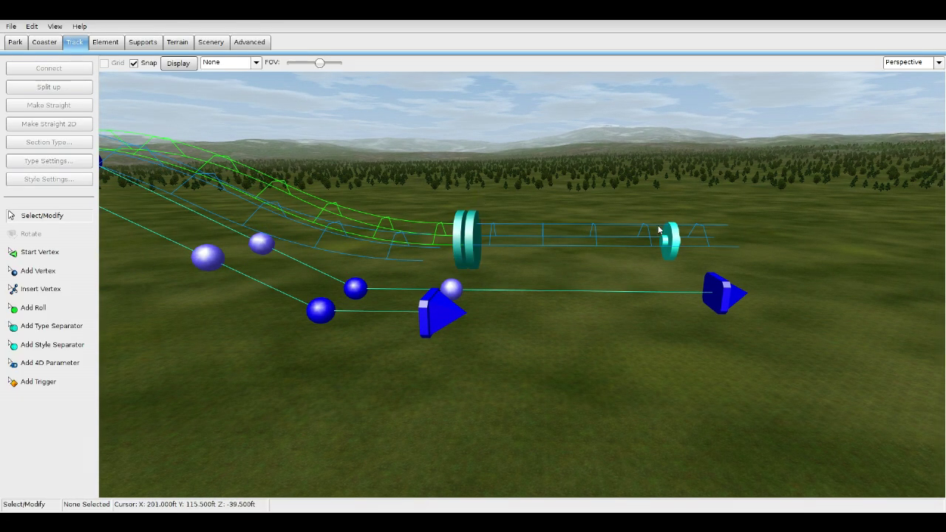
left_click(667, 239)
right_click_drag(668, 240, 461, 287)
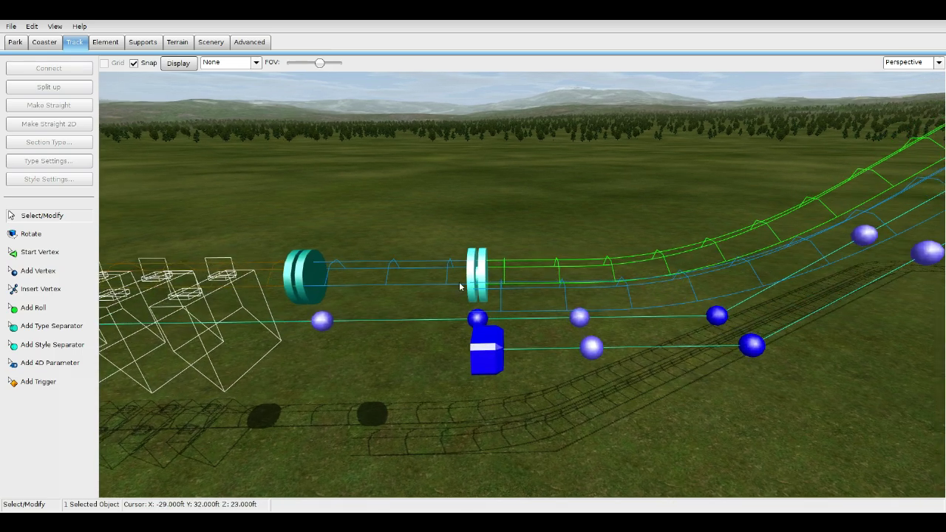
left_click(402, 287)
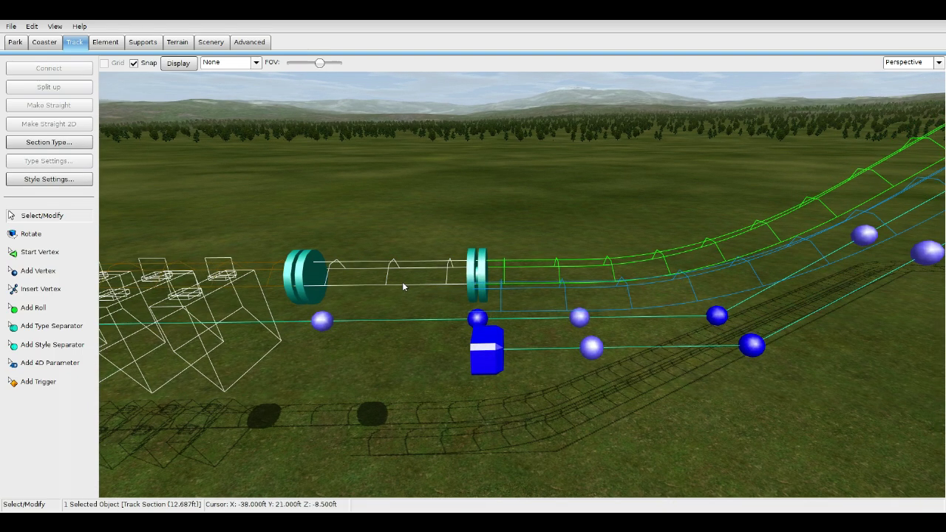
left_click(40, 179)
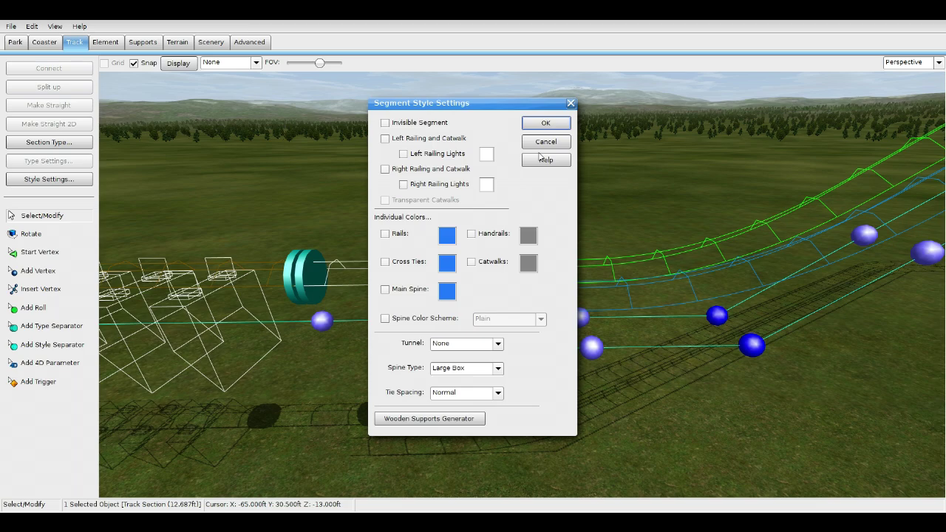
left_click(545, 124)
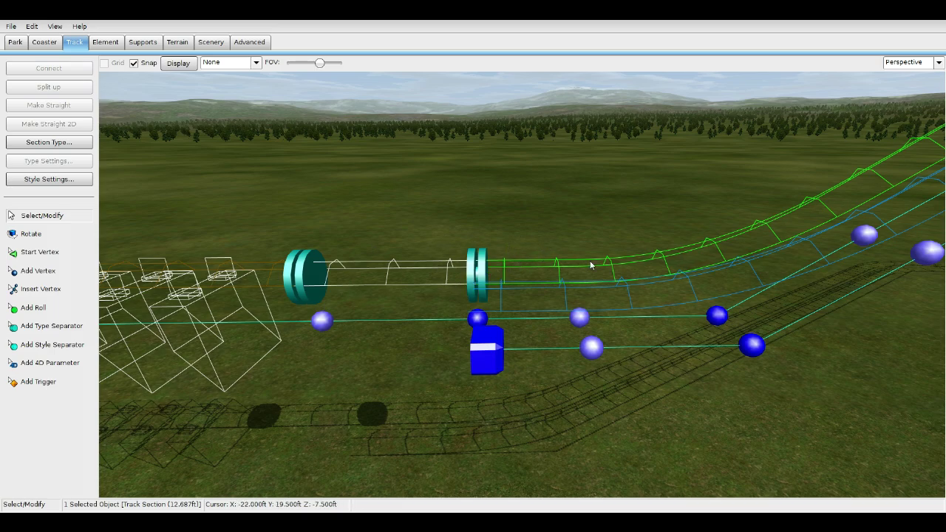
Step: Pull the lift copy's start vertex back towards the station, past the start of the original lift section
right_click_drag(477, 272, 477, 201)
left_click(548, 351)
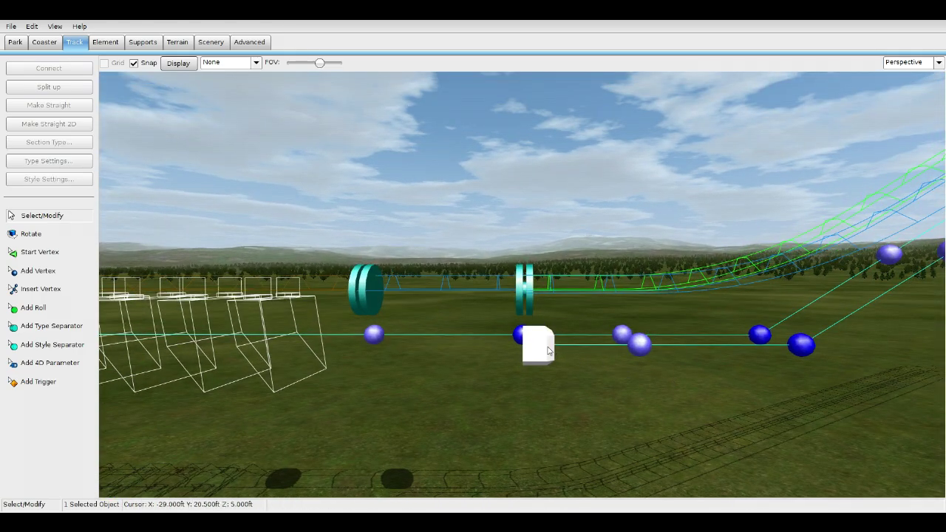
left_click_drag(518, 293, 521, 259)
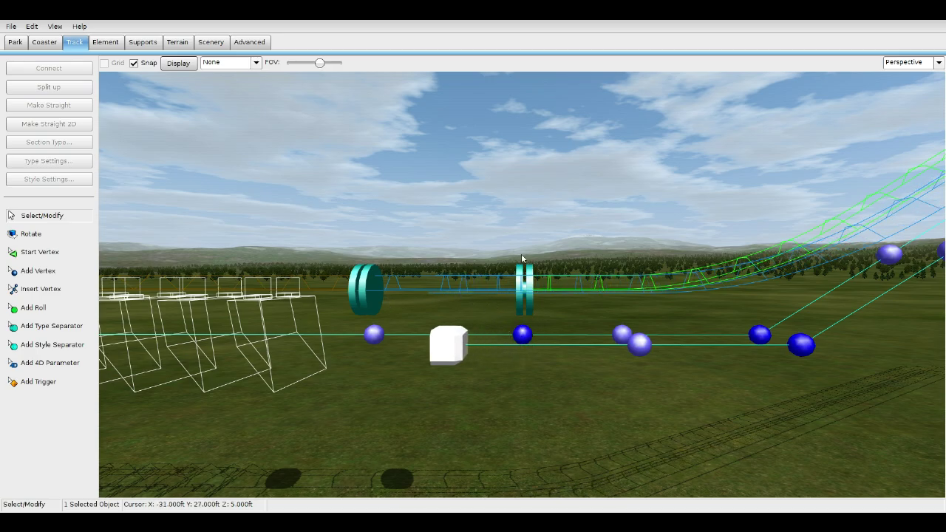
Step: Try to extend the lift copy with a vertex beyond its upper end in the perspective view, and undo it
key("w")
right_click_drag(522, 259, 672, 244)
right_click_drag(459, 192, 413, 307)
key("s")
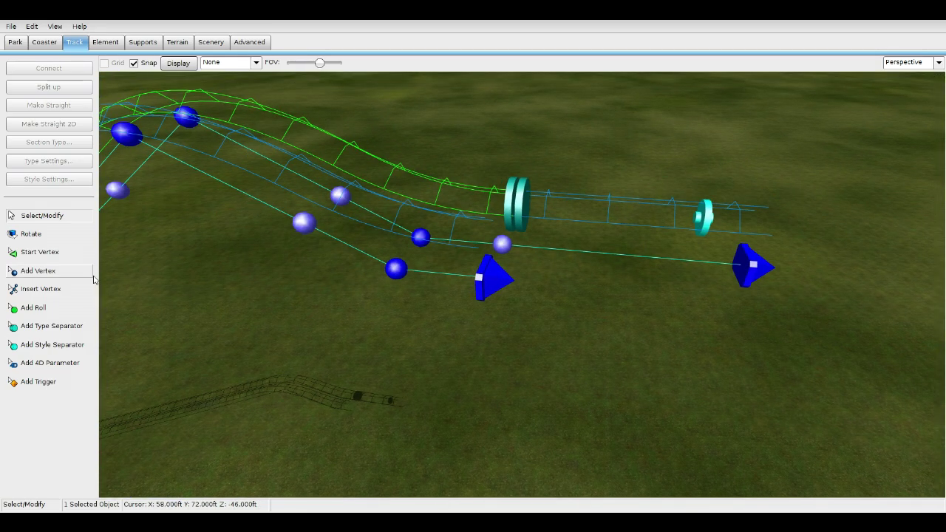
left_click(93, 275)
left_click(563, 284)
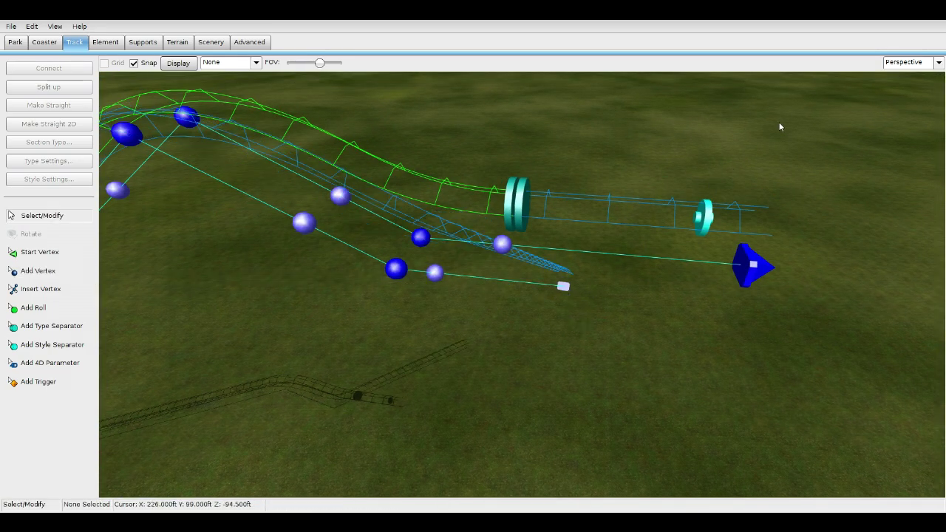
key("ctrl+z")
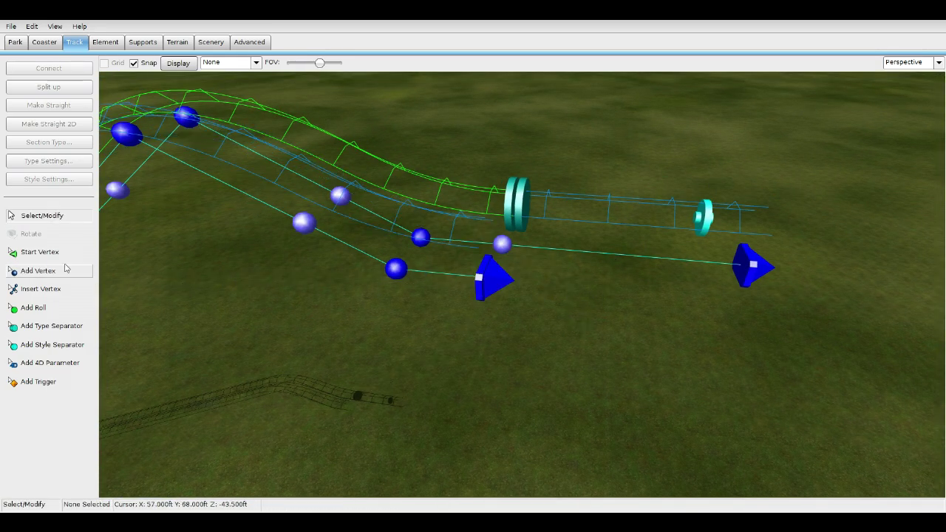
Step: In the top view, add a vertex at the upper end of the lift copy, roughly in line with its track
left_click(65, 270)
left_click(939, 63)
left_click(905, 83)
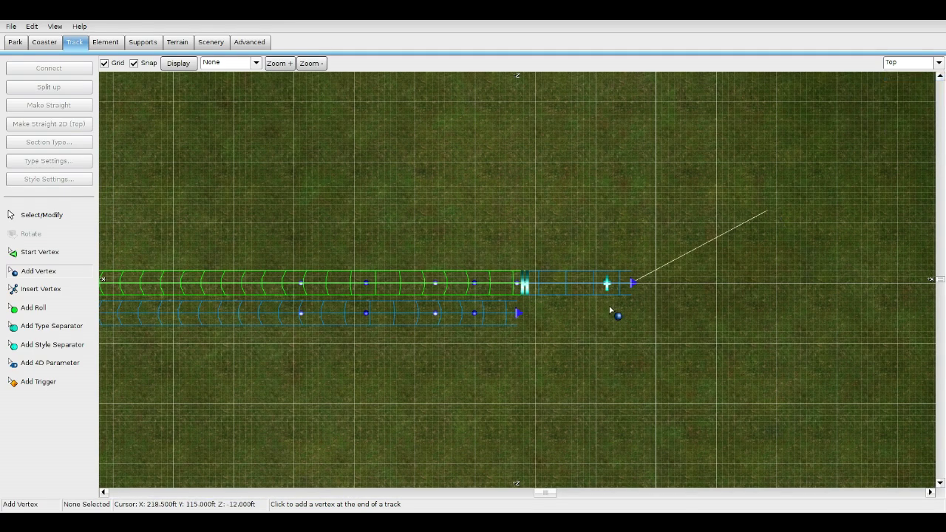
left_click(547, 313)
key("Escape")
left_click(549, 314)
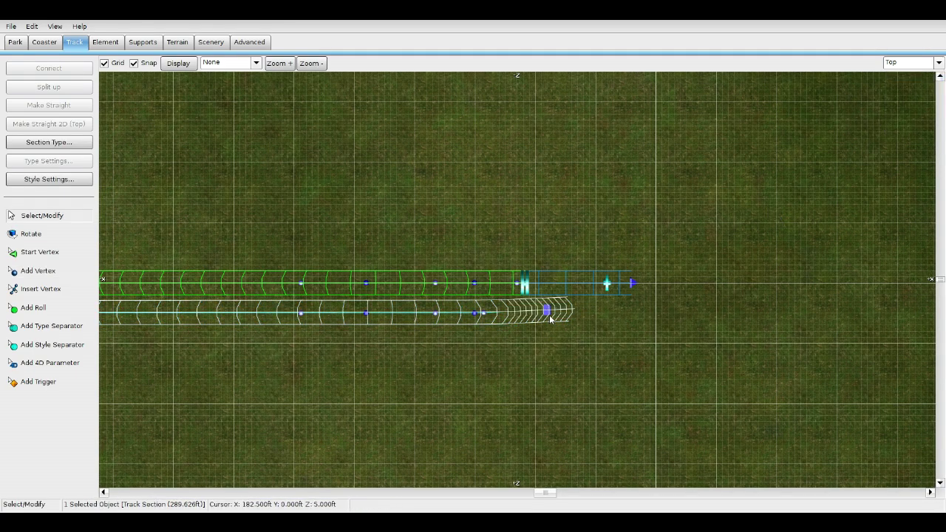
left_click(618, 326)
Step: In the front view, raise the lift copy's new end vertex to the height of the original track's end vertex
left_click(938, 62)
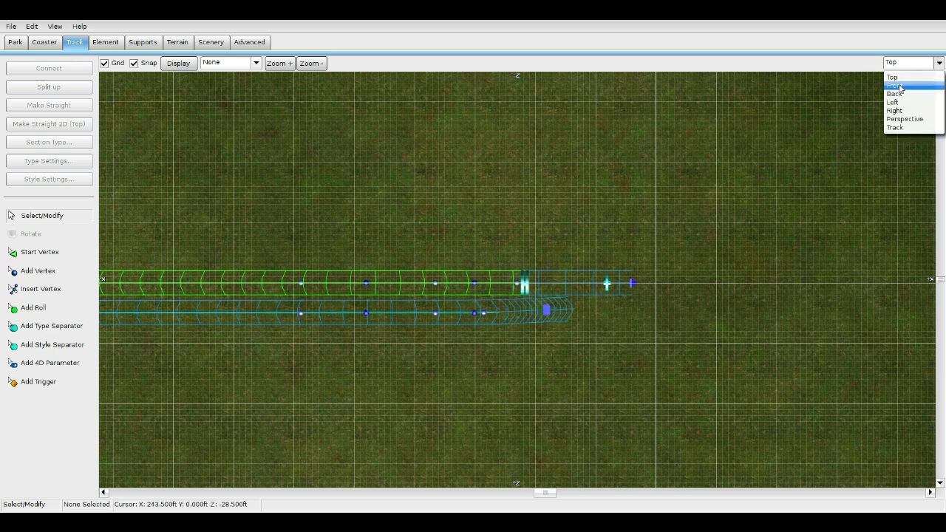
left_click(905, 92)
scroll(623, 333, "down", 4)
scroll(543, 357, "up", 8)
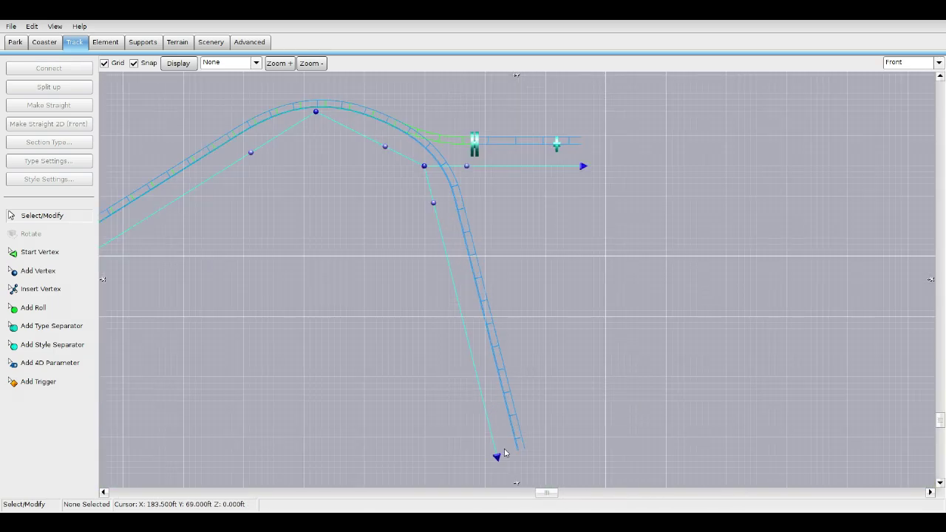
left_click_drag(500, 454, 498, 174)
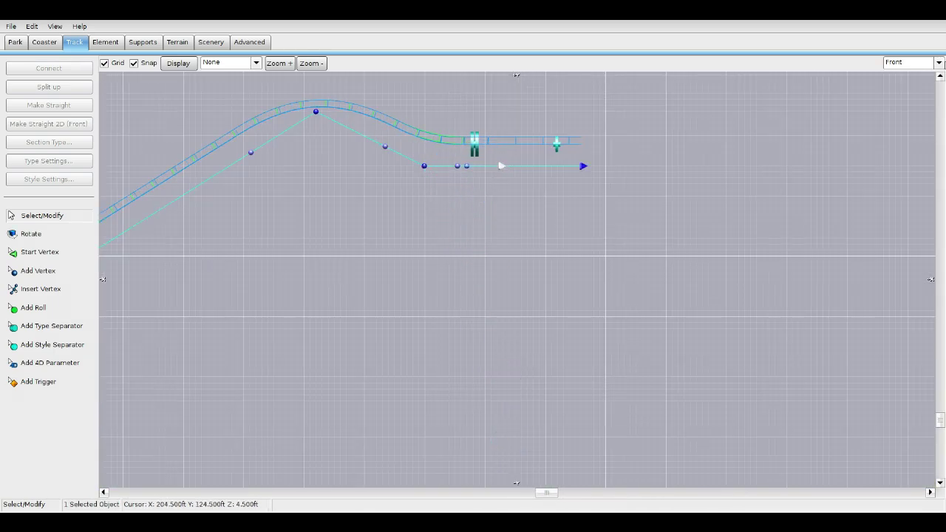
Step: In the perspective view, move the lift copy's end vertex further outward along the flat track after the crest
left_click(937, 64)
left_click(905, 114)
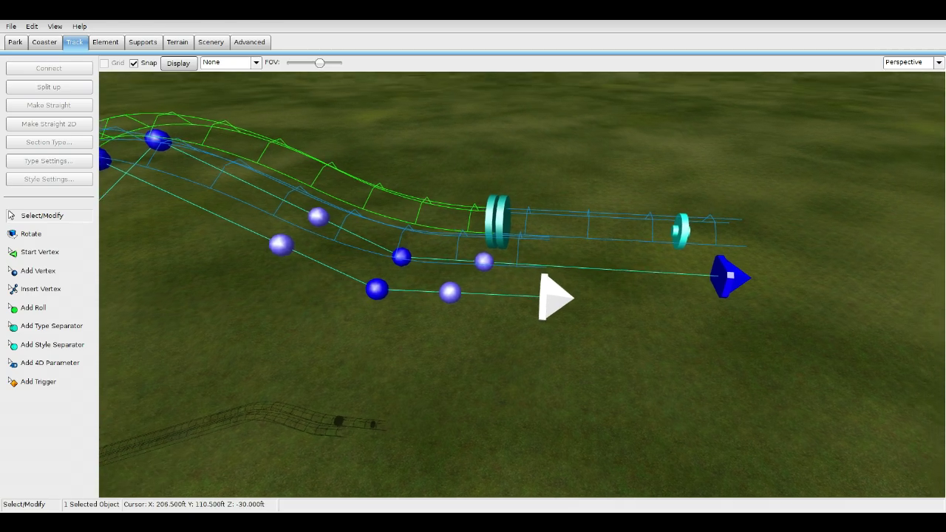
right_click_drag(648, 291, 648, 236)
scroll(648, 291, "down", 5)
scroll(648, 291, "up", 5)
scroll(648, 291, "down", 4)
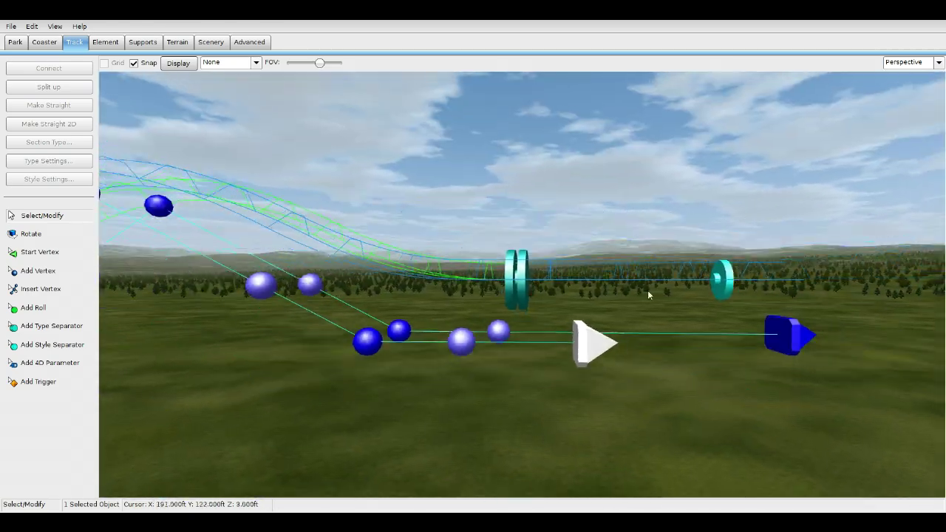
left_click_drag(596, 343, 642, 349)
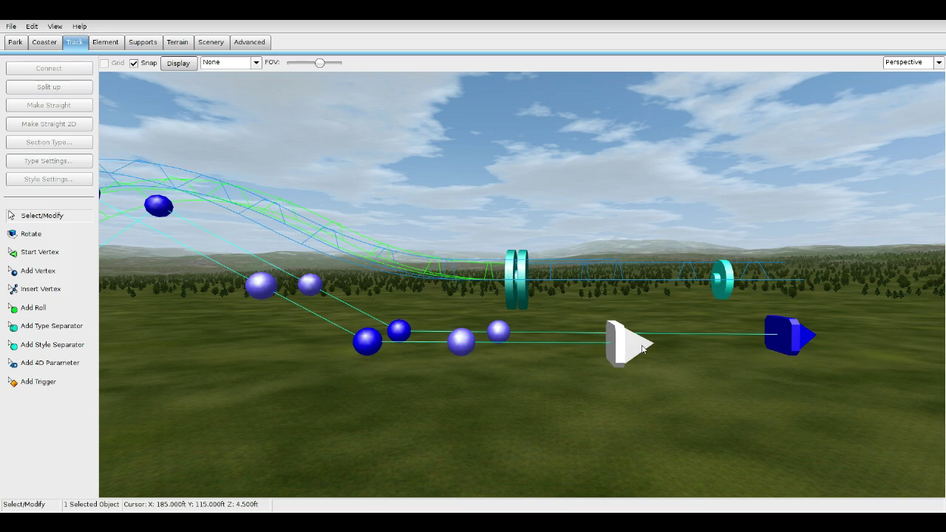
scroll(643, 349, "up", 2)
scroll(679, 343, "down", 3)
right_click_drag(678, 343, 702, 362)
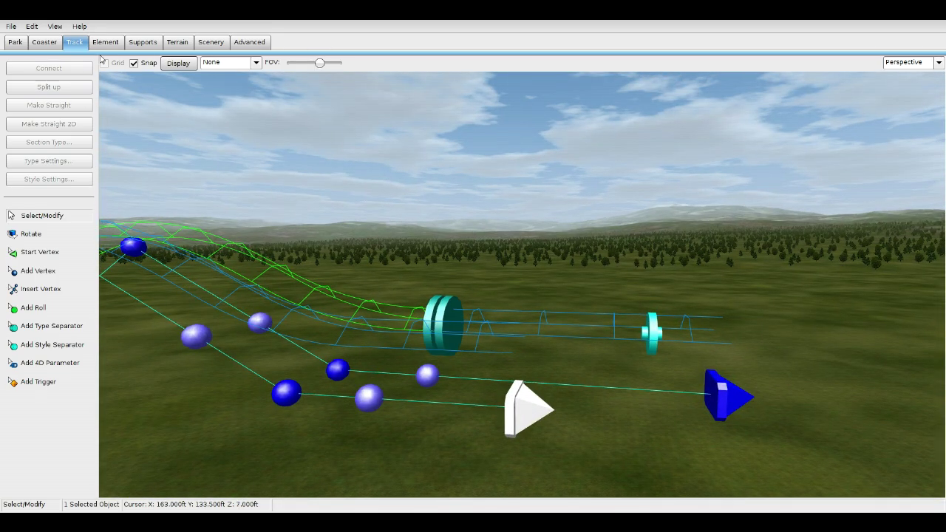
Step: Freeze the coaster, examine how the extended lift copy's upper end overlaps the following track, and unfreeze it
left_click(51, 42)
left_click(48, 246)
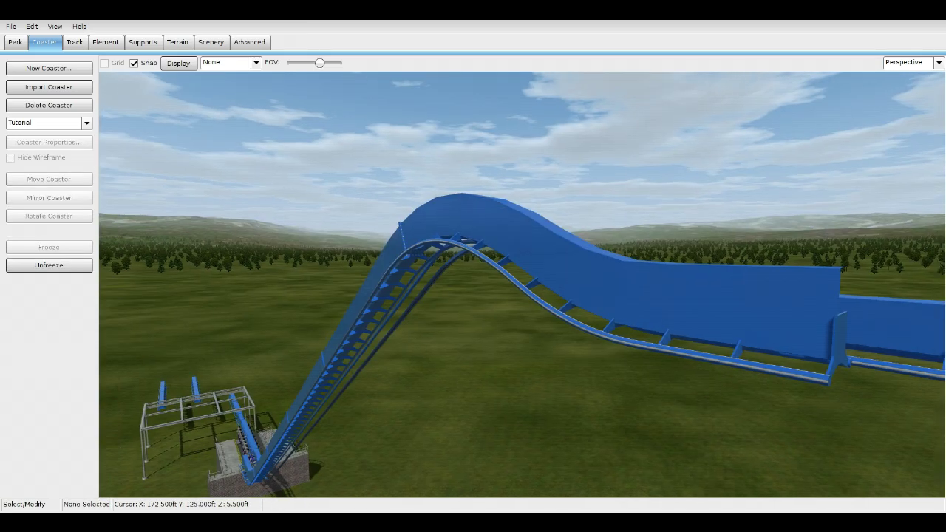
right_click_drag(721, 377, 691, 342)
key("w")
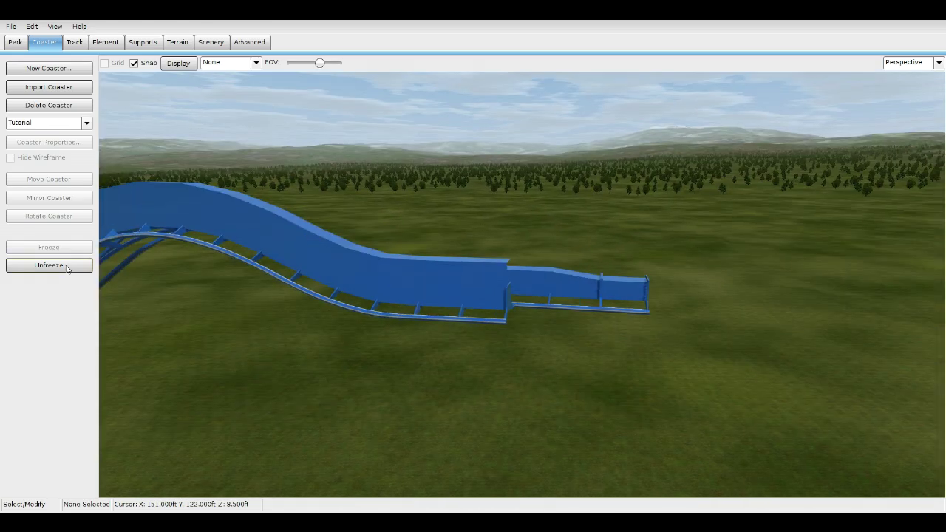
left_click(66, 267)
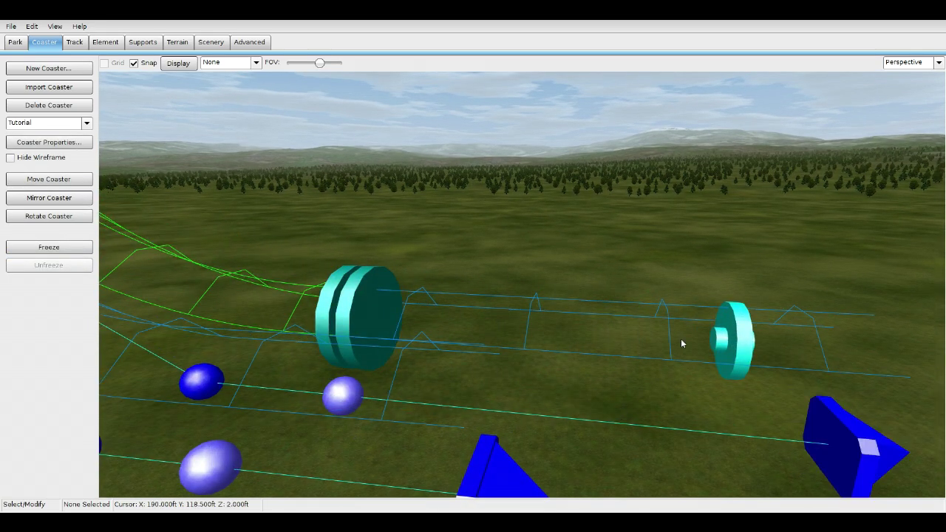
Step: Set the spine type of the original track segment beyond the lift's upper end to Large Box
scroll(678, 360, "down", 3)
middle_click_drag(679, 360, 460, 406)
left_click(489, 328)
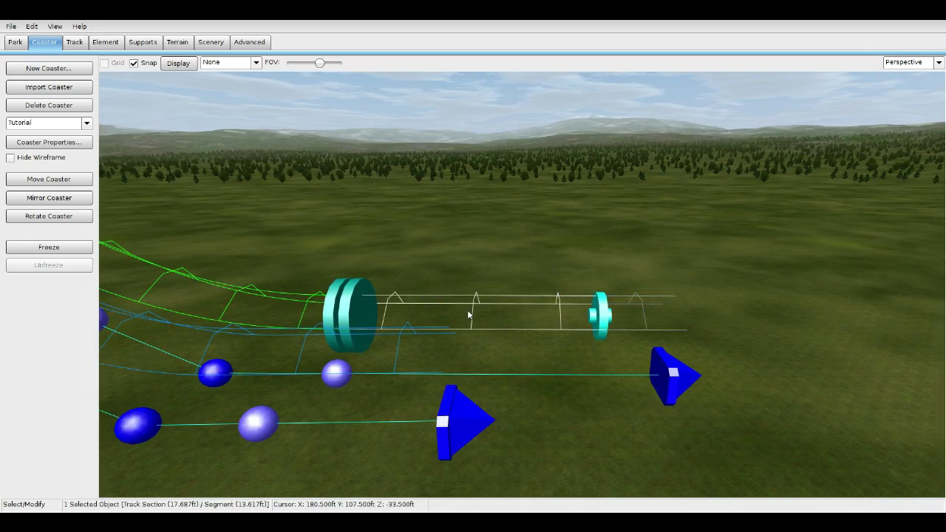
middle_click_drag(201, 350, 199, 349)
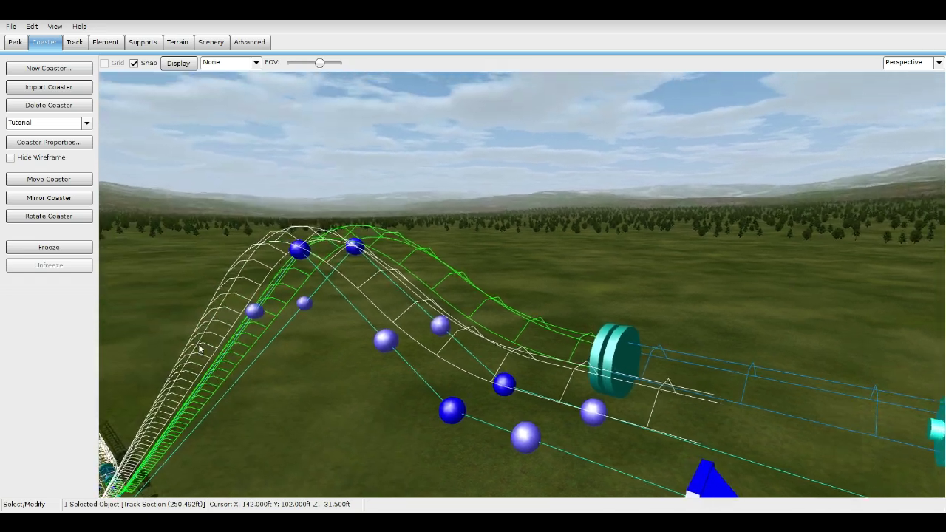
middle_click_drag(355, 246, 524, 314)
double_click(525, 315)
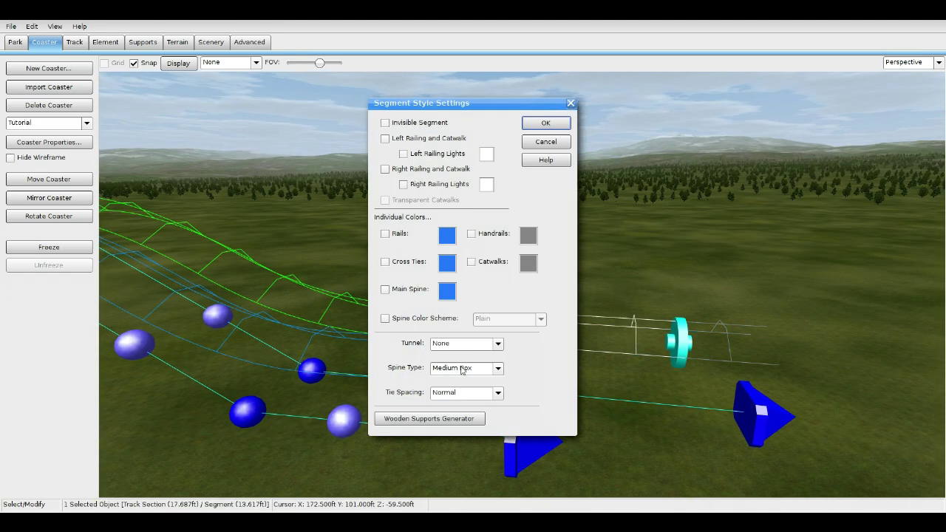
left_click(556, 124)
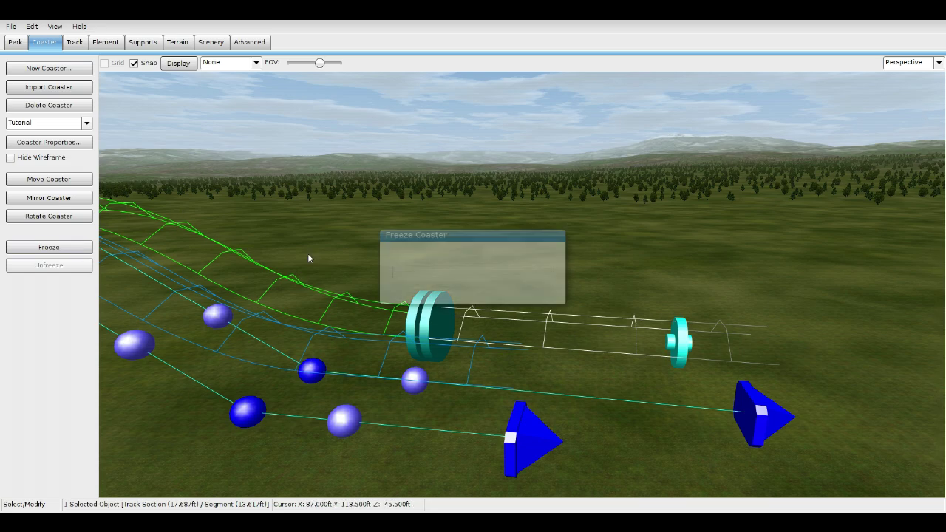
Step: Freeze the coaster, examine how the lift copy's spine meets the original track at both ends, and unfreeze it
right_click_drag(349, 366, 347, 296)
scroll(522, 285, "down", 5)
right_click_drag(521, 284, 369, 284)
scroll(522, 285, "up", 2)
right_click_drag(522, 285, 717, 347)
scroll(522, 285, "down", 3)
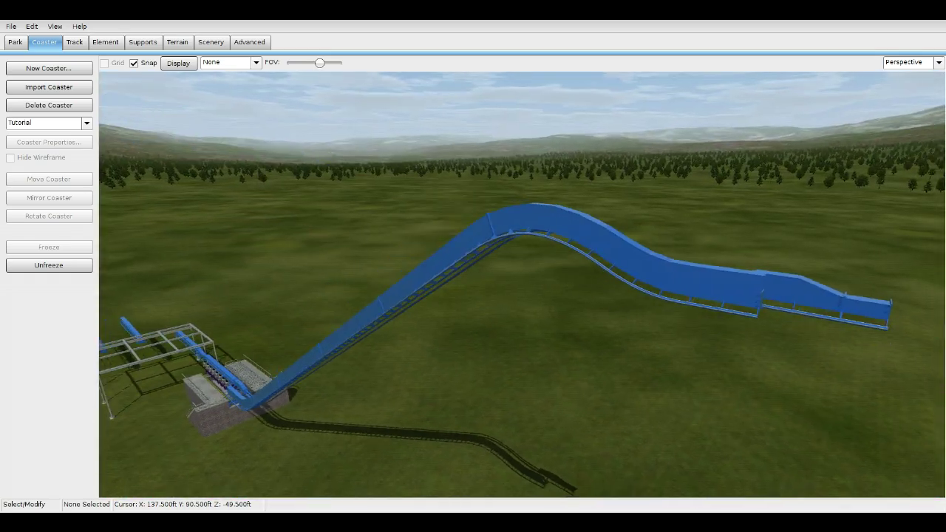
key("w")
right_click_drag(522, 285, 392, 288)
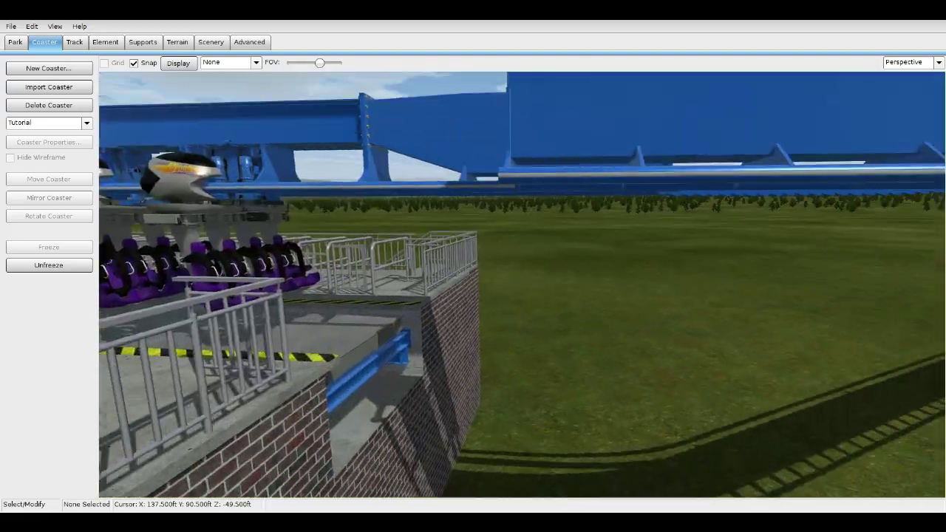
key("s")
right_click_drag(392, 399, 348, 369)
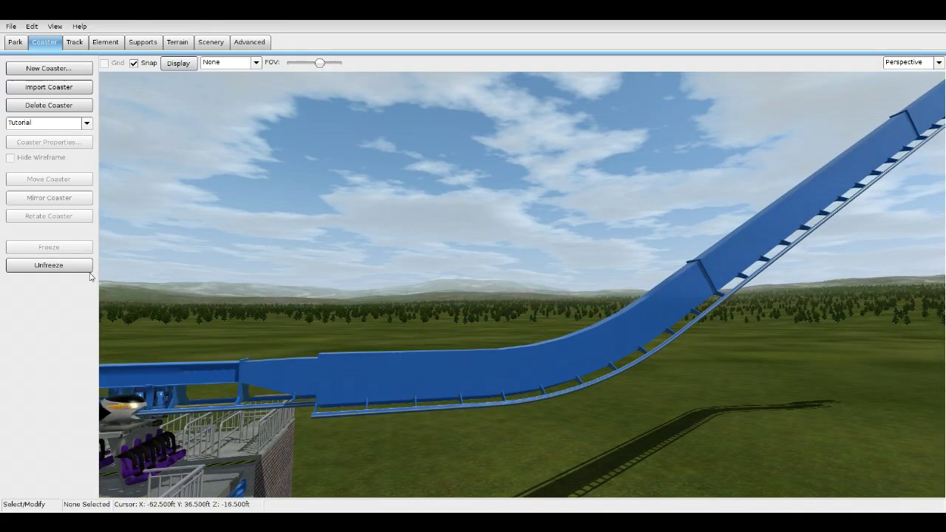
left_click(49, 264)
Step: Set the lift copy's spine type to Medium Box
key("w")
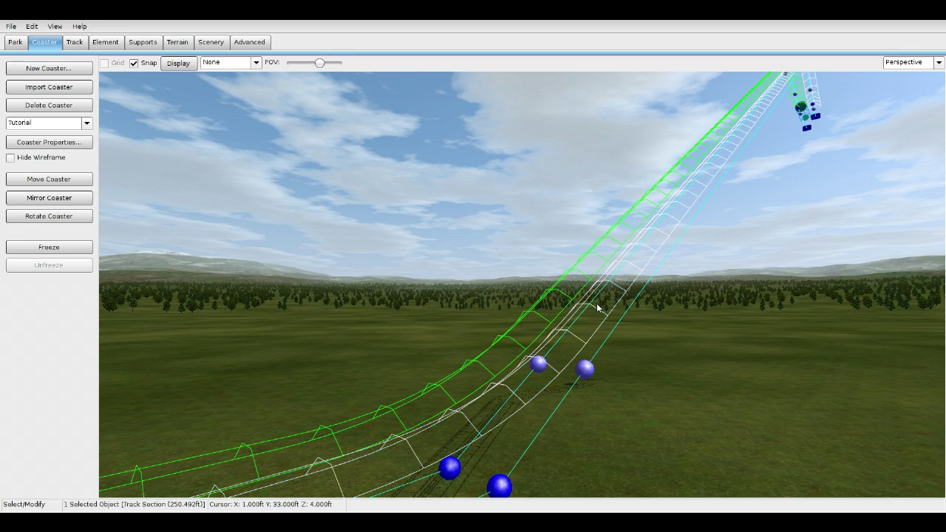
double_click(581, 310)
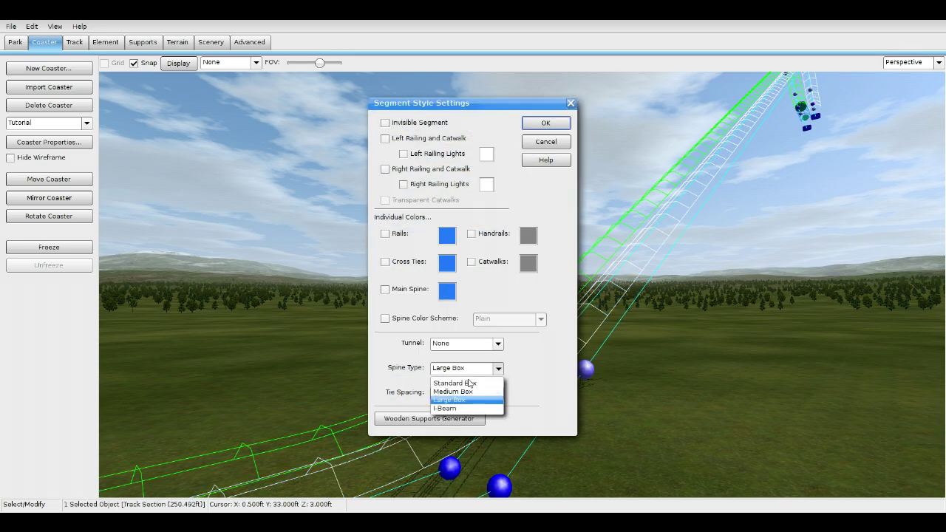
left_click(561, 128)
Step: Set the spine type of the original track segment beyond the lift's upper end to Medium Box
key("w")
right_click_drag(561, 130, 621, 323)
key("w")
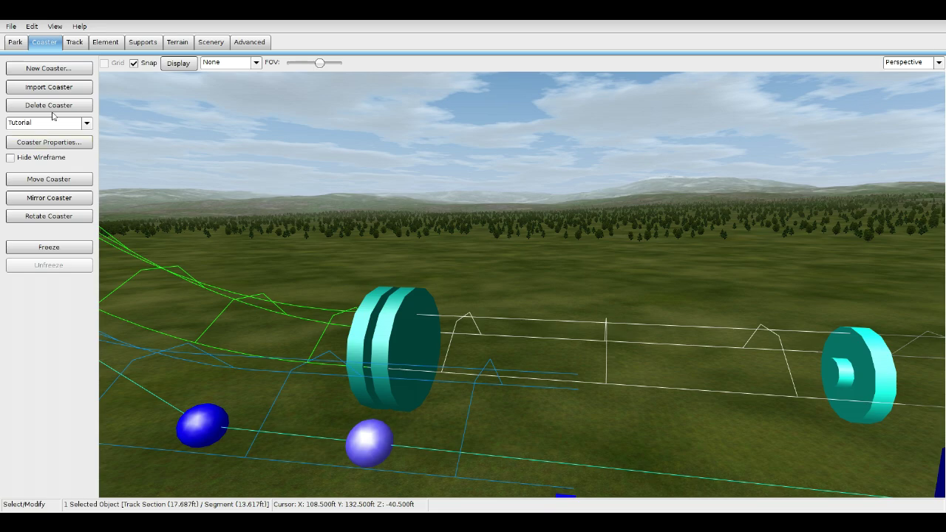
left_click(76, 42)
left_click(52, 178)
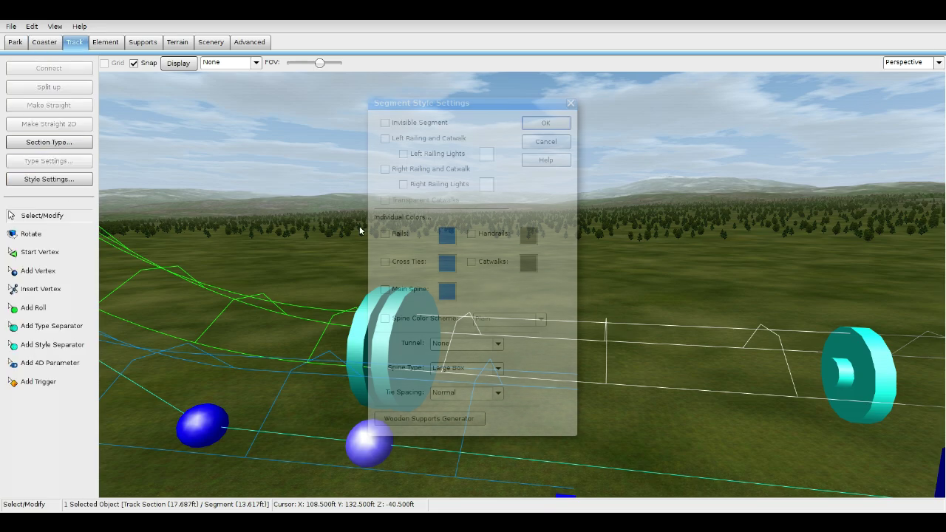
left_click(548, 124)
Step: Freeze the coaster, compare the spine heights where the lift copy's upper end meets the original track, and unfreeze it
right_click_drag(550, 127, 595, 125)
key("w")
key("s")
key("w")
key("s")
left_click(44, 42)
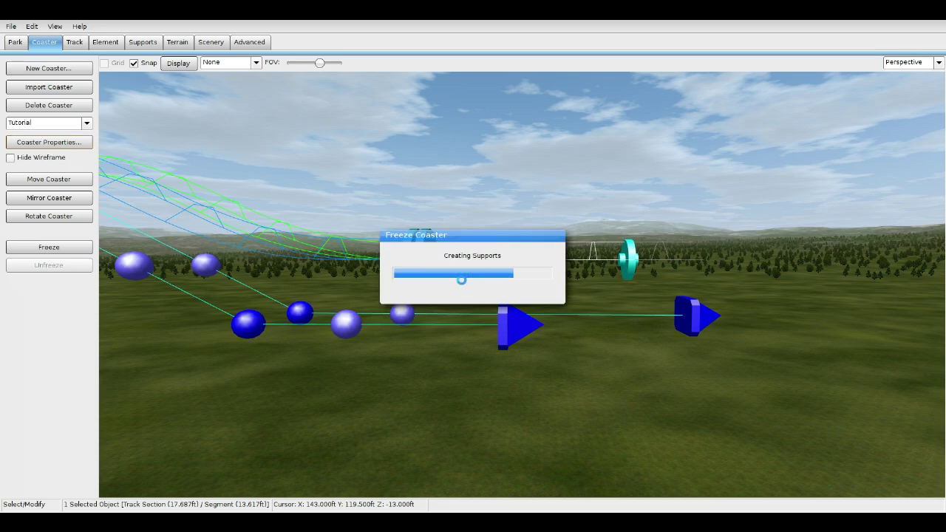
right_click_drag(461, 280, 342, 259)
key("w")
key("s")
key("w")
key("d")
key("w")
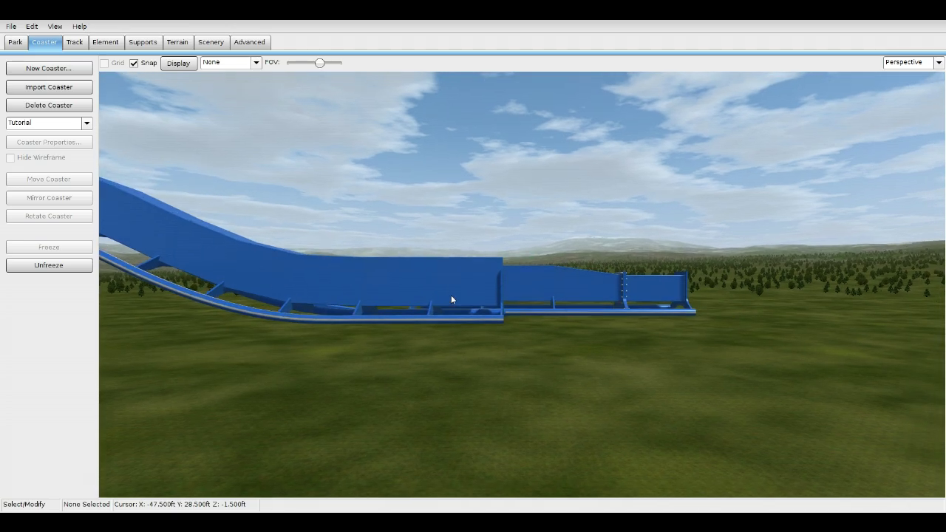
left_click(49, 265)
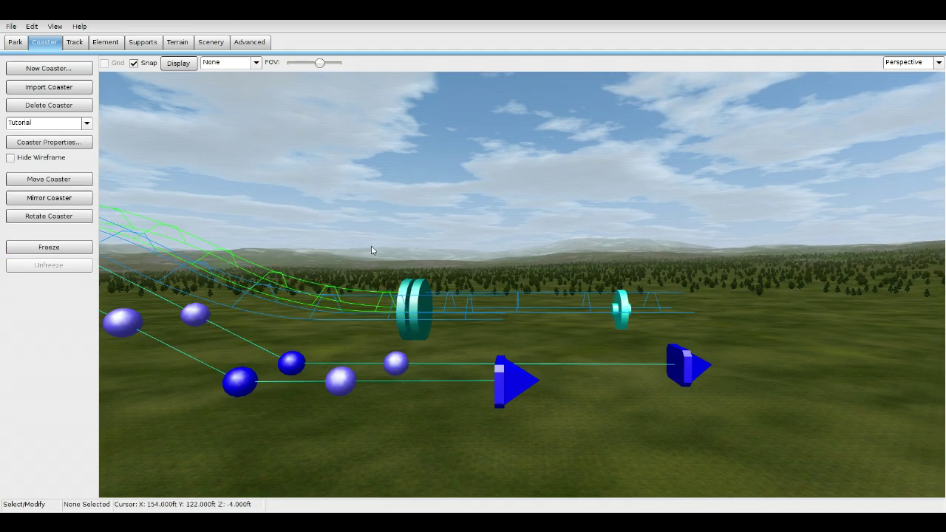
Step: In the top view, line up the lift copy's upper end vertex with the rest of its straight track
right_click_drag(373, 249, 318, 318)
scroll(384, 244, "down", 5)
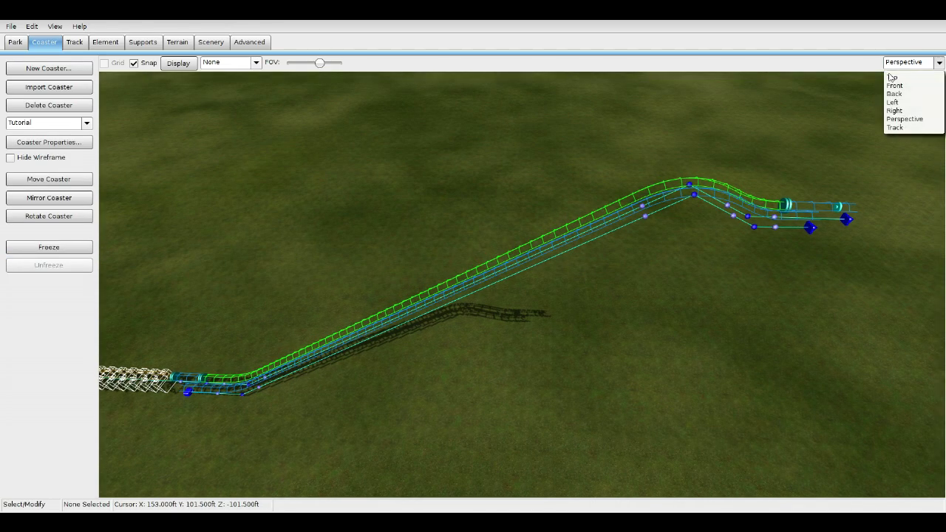
left_click(891, 77)
scroll(361, 274, "down", 1)
scroll(385, 273, "up", 3)
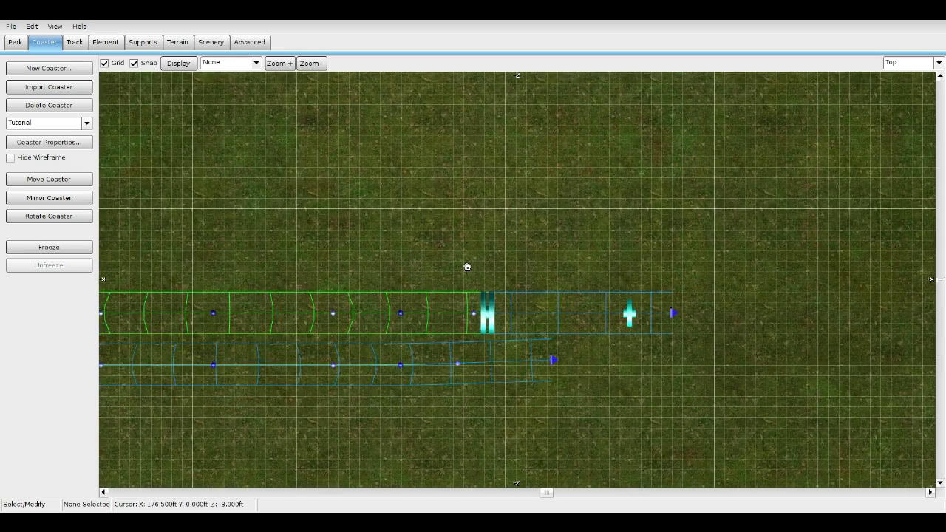
right_click_drag(467, 267, 468, 179)
scroll(415, 296, "down", 9)
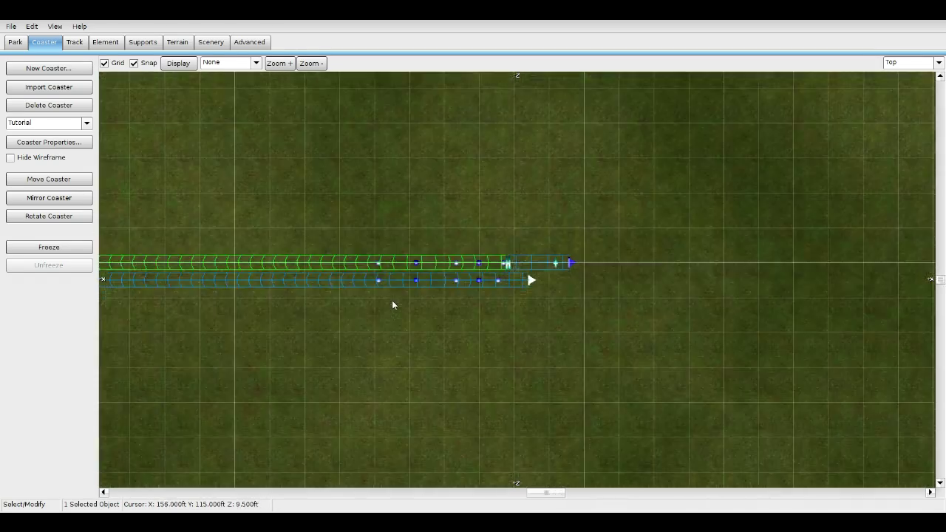
Step: In the top view, select the whole lift copy and move it sideways onto the original lift track's centreline
right_click_drag(618, 321, 824, 318)
left_click_drag(272, 274, 813, 325)
middle_click_drag(564, 304, 459, 305)
scroll(480, 307, "up", 3)
scroll(522, 304, "up", 1)
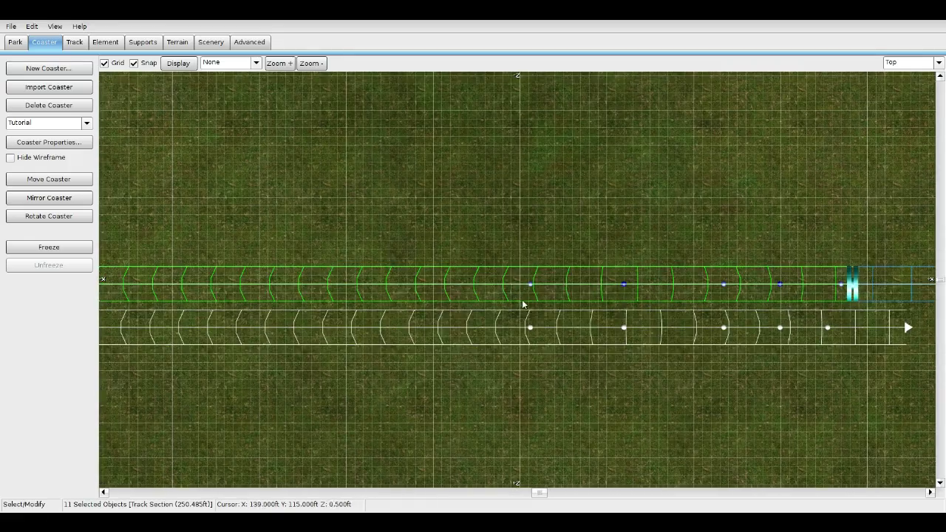
left_click_drag(532, 330, 535, 291)
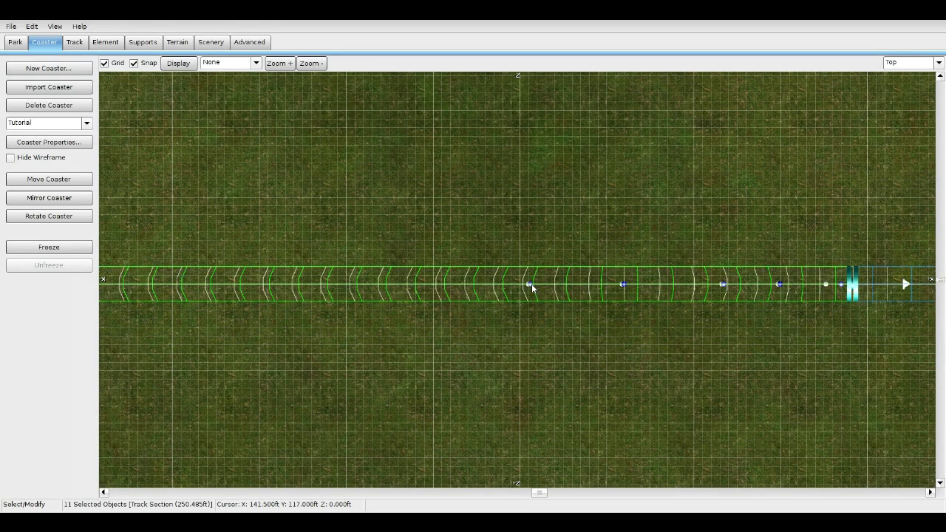
middle_click_drag(272, 219, 779, 207)
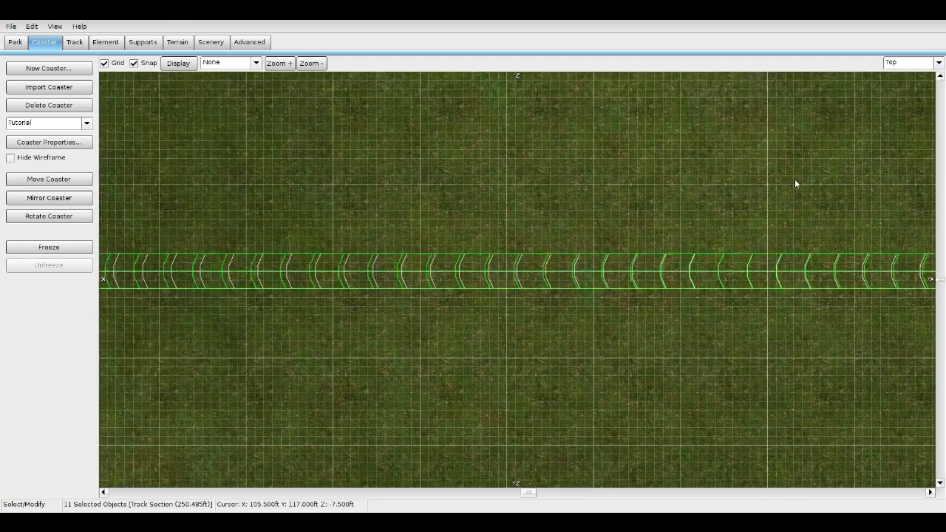
Step: In the perspective view, lower the lift copy onto the original lift track and turn off snapping
left_click(905, 119)
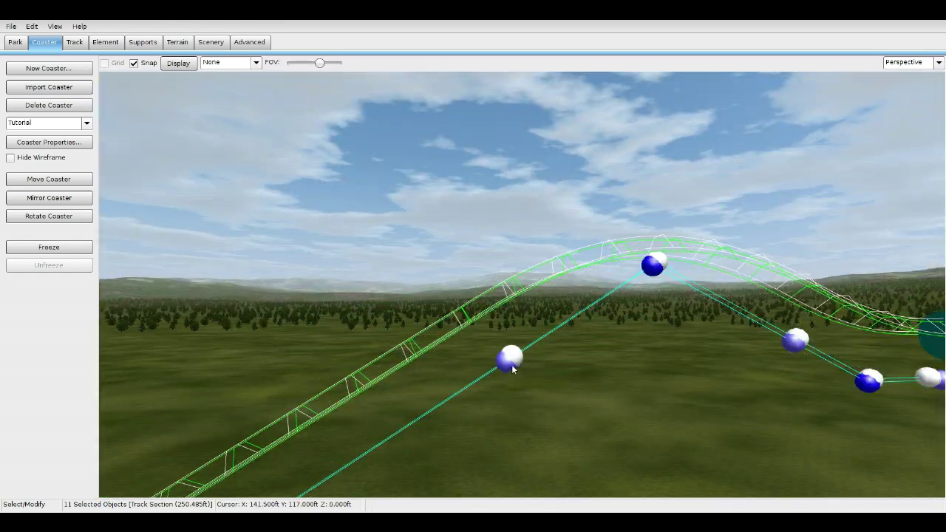
left_click_drag(512, 369, 502, 375)
left_click(133, 63)
Step: Freeze the coaster, examine how the overlaid lift copy blends into the original track near the station, and unfreeze it
right_click_drag(502, 310, 527, 331)
scroll(535, 317, "down", 2)
scroll(523, 295, "down", 5)
left_click(84, 245)
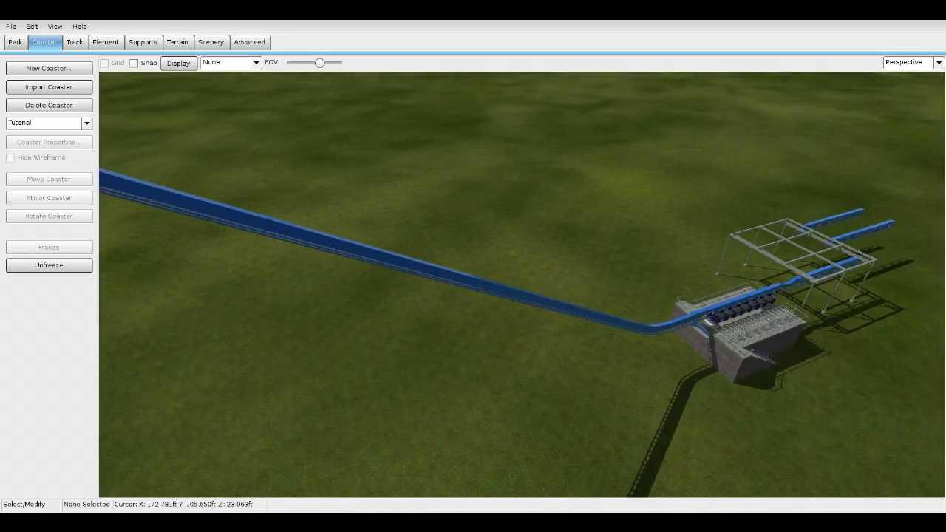
scroll(473, 284, "up", 5)
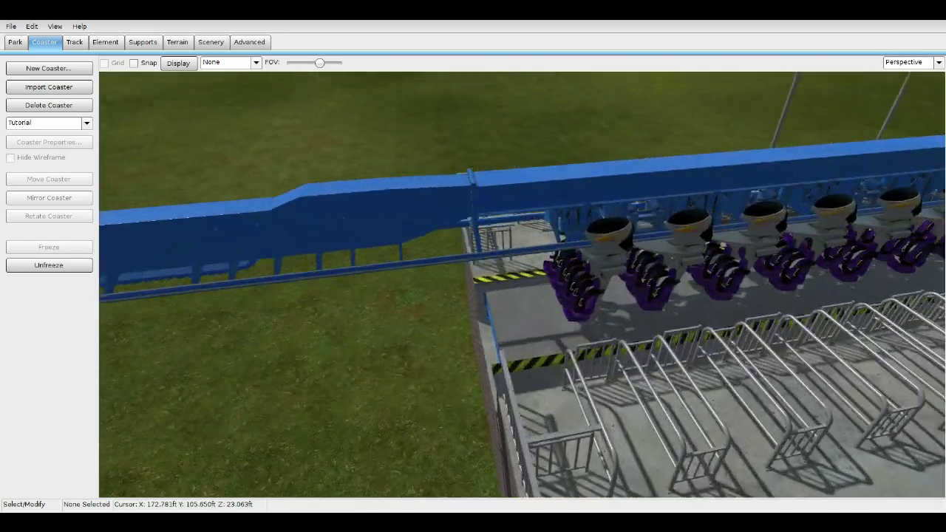
right_click_drag(421, 355, 477, 418)
right_click_drag(373, 422, 665, 277)
right_click_drag(416, 293, 250, 288)
left_click(89, 265)
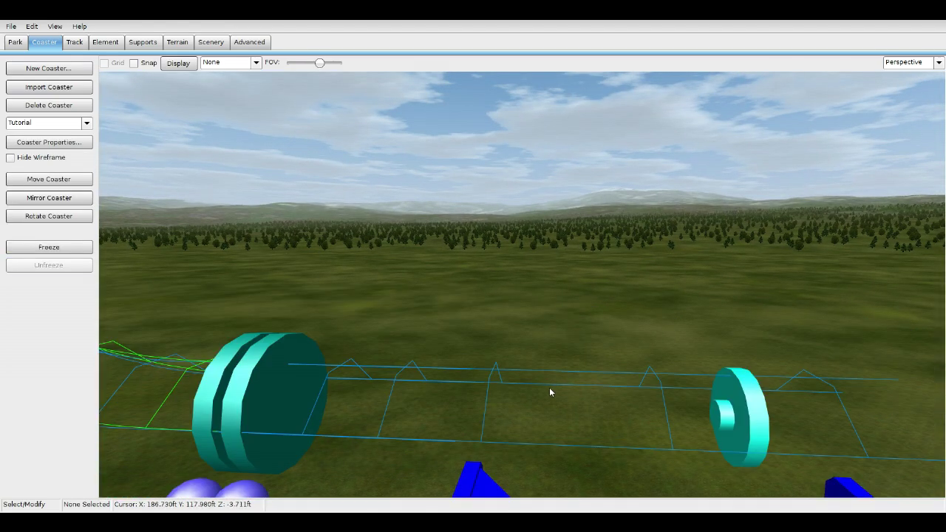
Step: Change the spine type of the original segment after the lift crest back to Large Box
right_click_drag(435, 362, 479, 399)
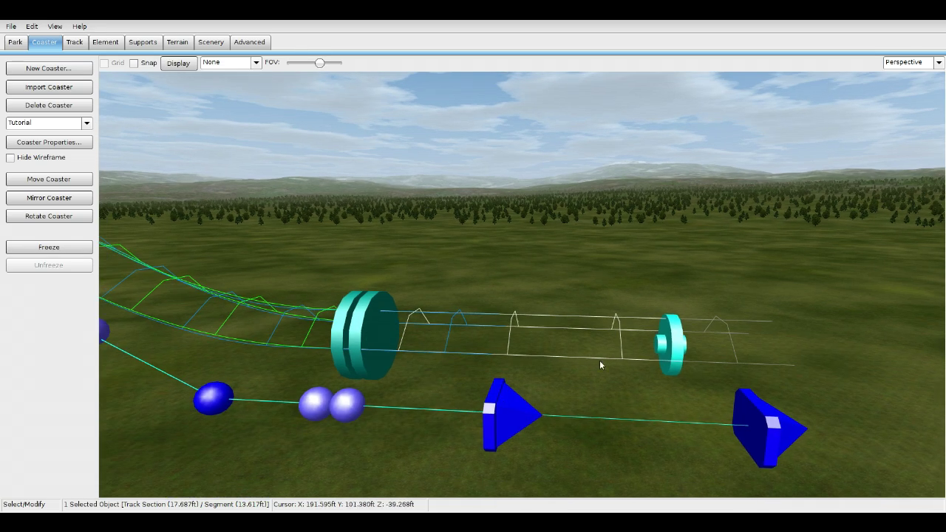
left_click(74, 42)
left_click(42, 180)
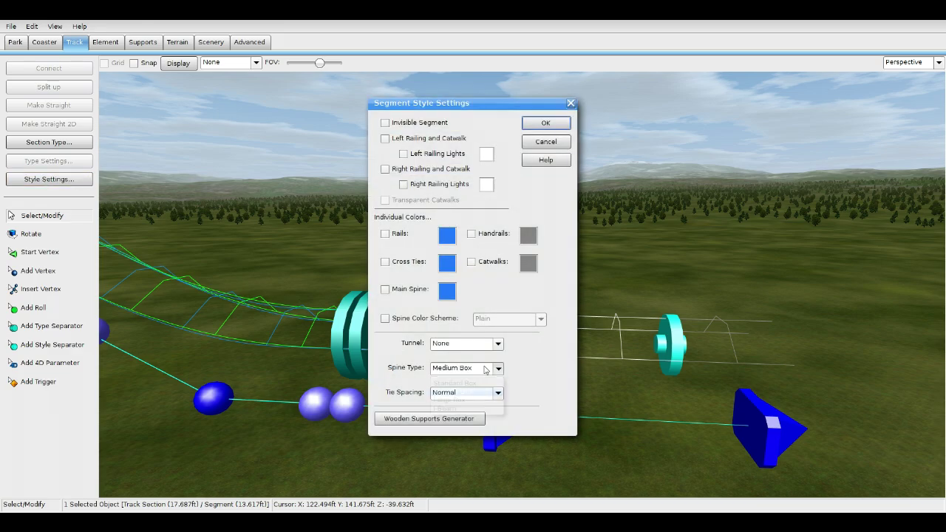
left_click(547, 123)
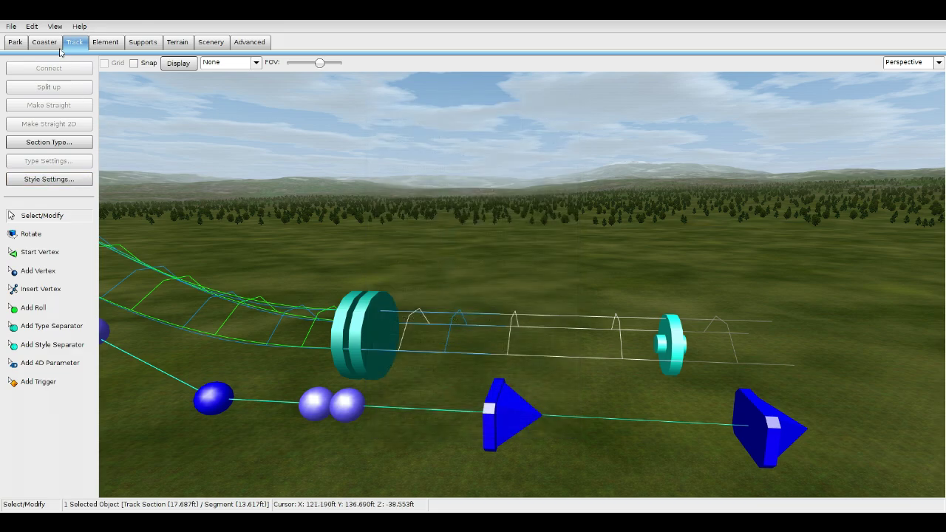
Step: Freeze the coaster and examine the spine transition at the lift's upper end
left_click(44, 42)
left_click(65, 249)
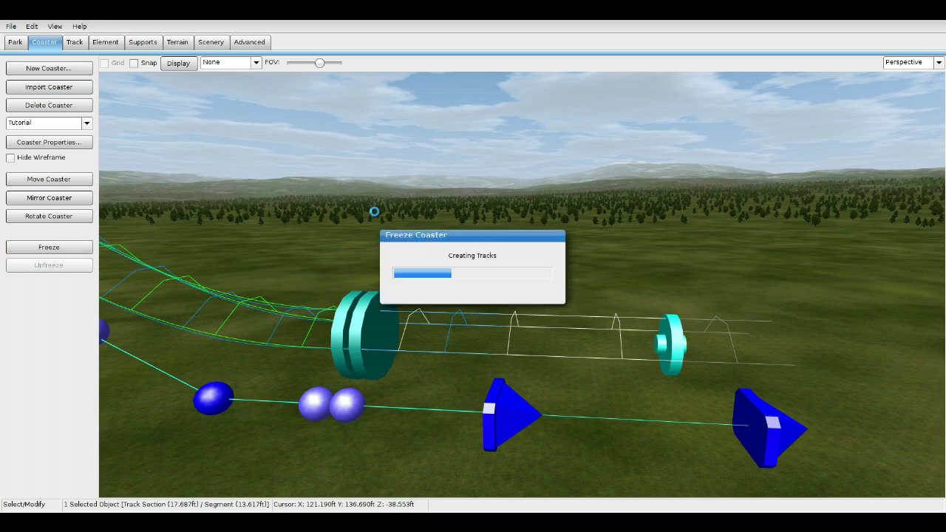
scroll(473, 296, "down", 3)
middle_click_drag(517, 310, 522, 365)
scroll(522, 365, "up", 5)
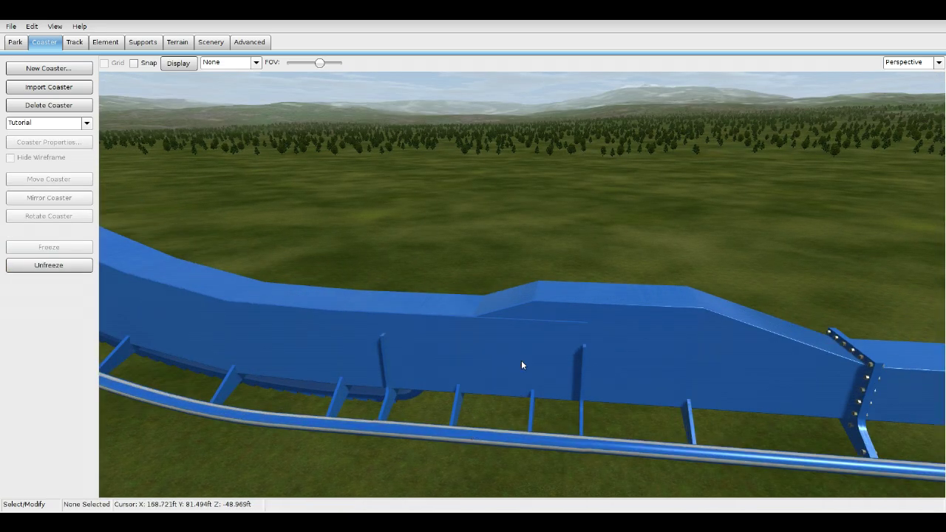
middle_click_drag(407, 300, 335, 299)
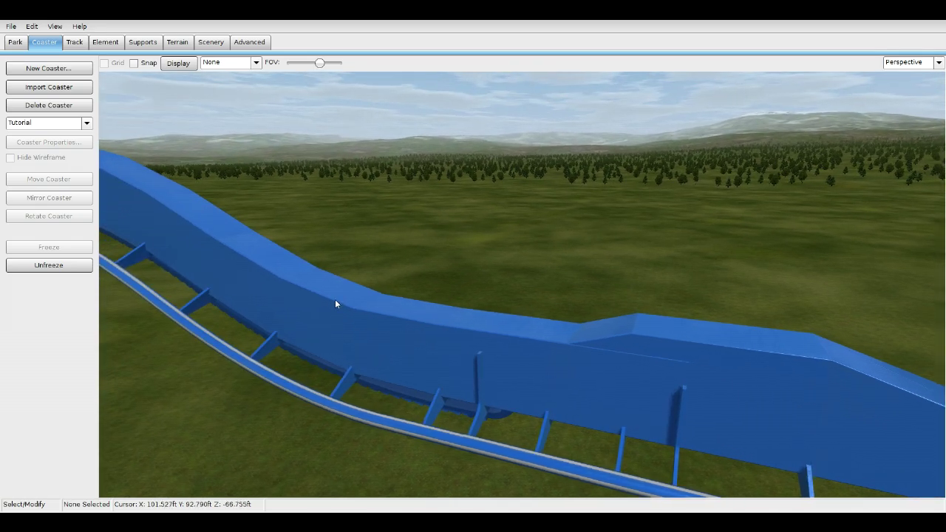
Step: Examine the lift's lower curve, its spine transition at the station, and the adjoining transfer tracks
right_click_drag(470, 315, 332, 294)
key("w")
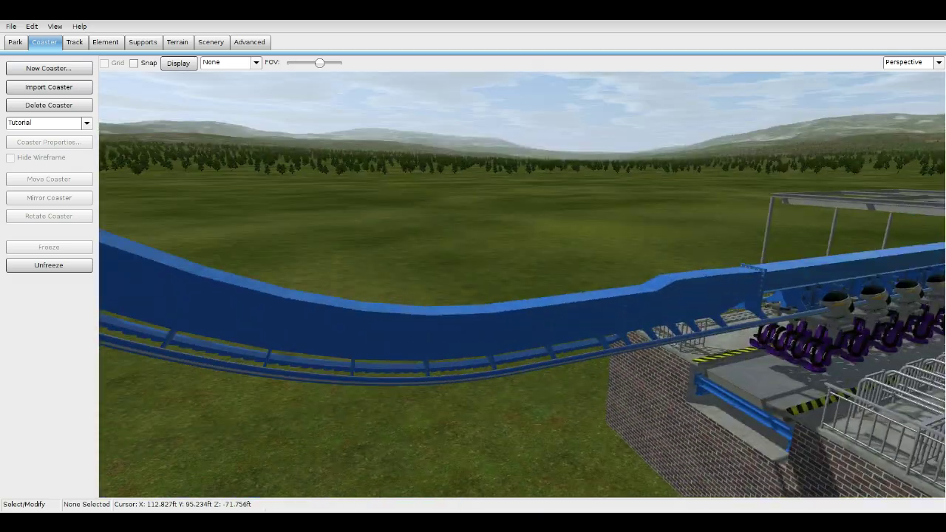
key("d")
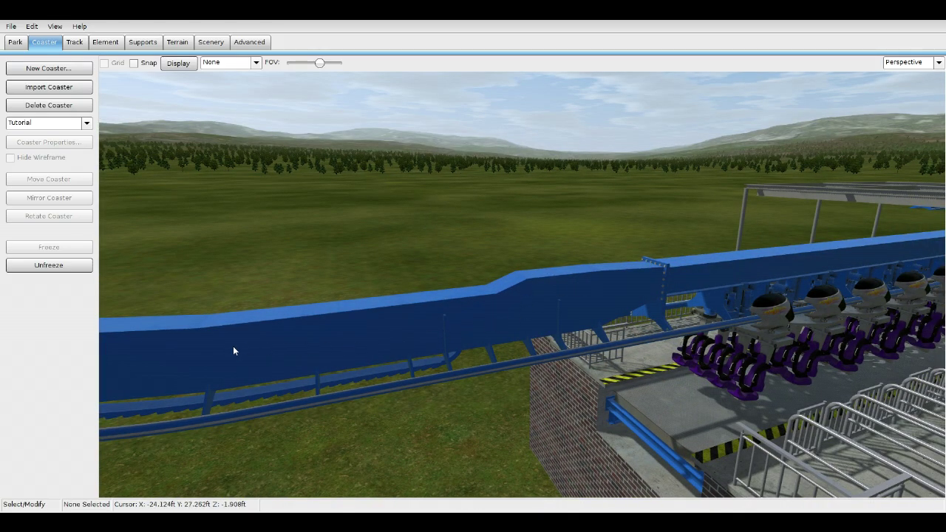
right_click_drag(411, 369, 403, 355)
key("s")
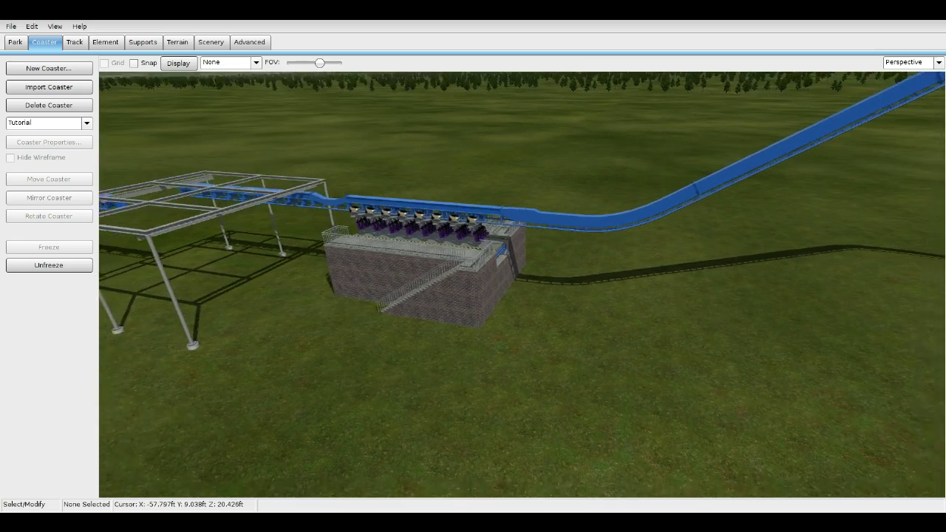
right_click_drag(473, 296, 439, 262)
right_click_drag(384, 325, 350, 277)
key("w")
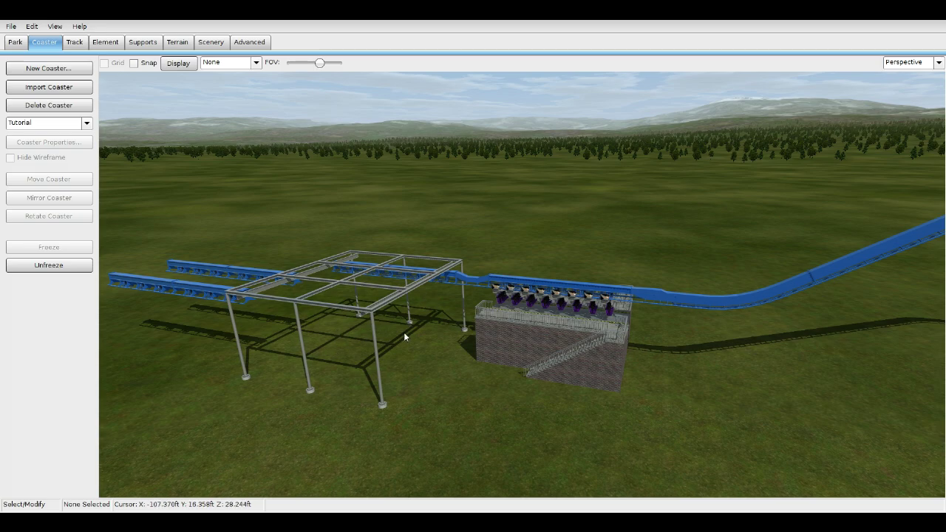
Step: Examine the lift crest up close and the whole lift hill from a distance
right_click_drag(294, 325, 281, 380)
key("s")
key("w")
key("w")
key("s")
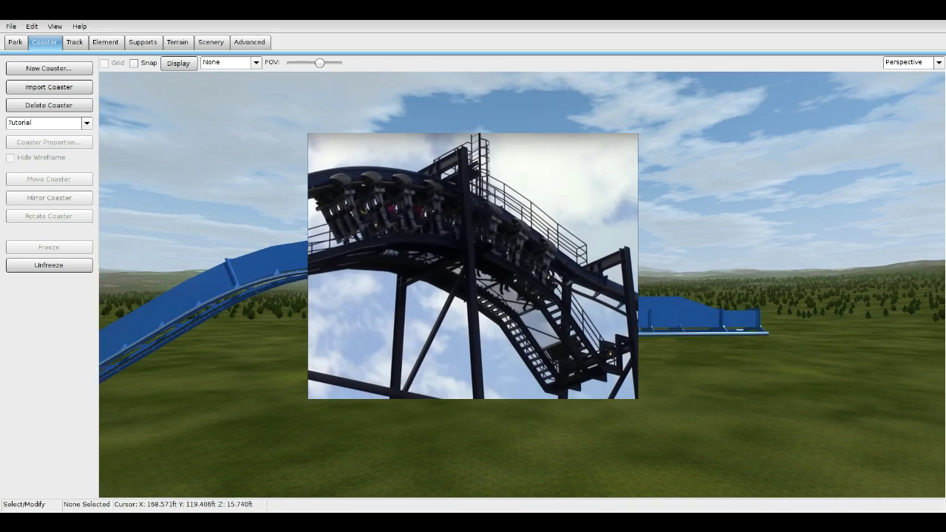
key("w")
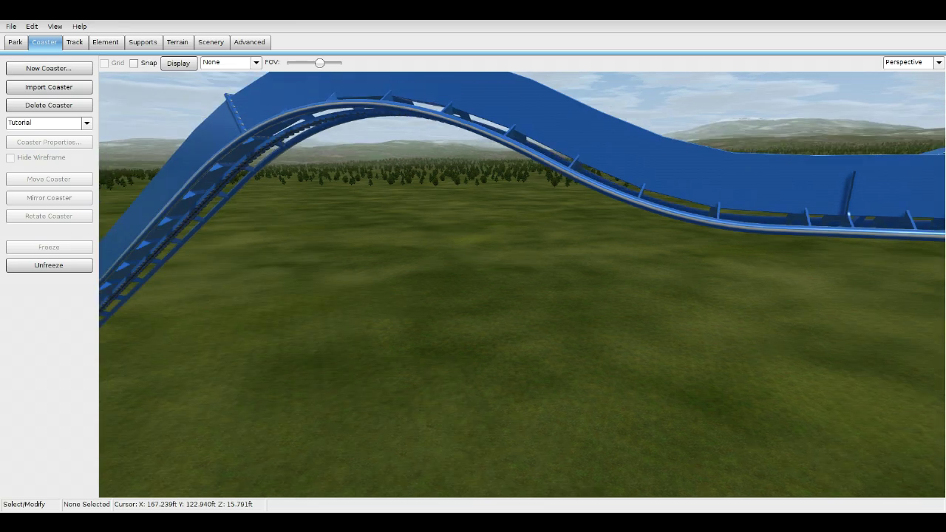
key("s")
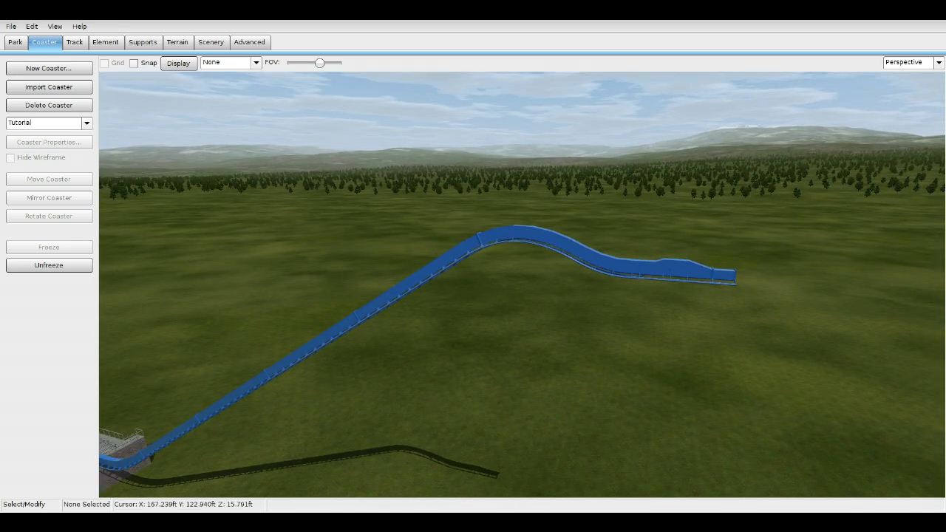